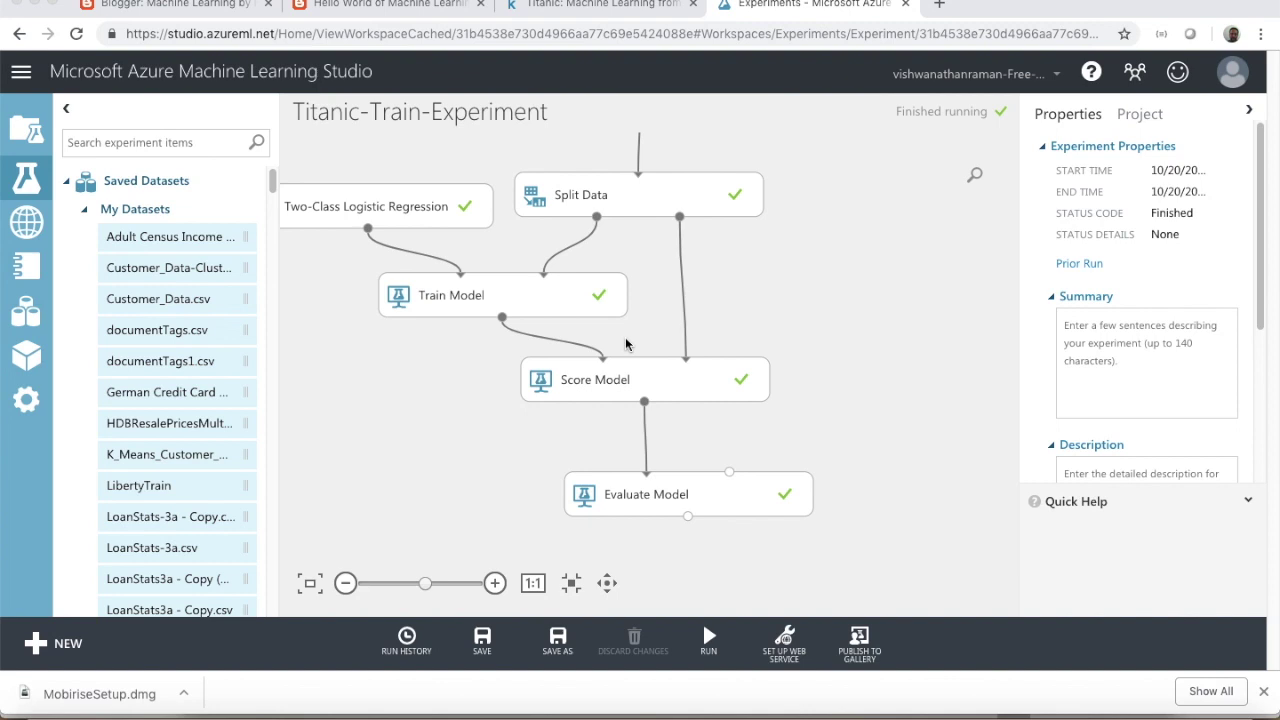
# - Save the Train Model output as a trained model named Titanic-Train-Experiment-Model, reusing the copied experiment title
pyautogui.rightClick(503, 319)
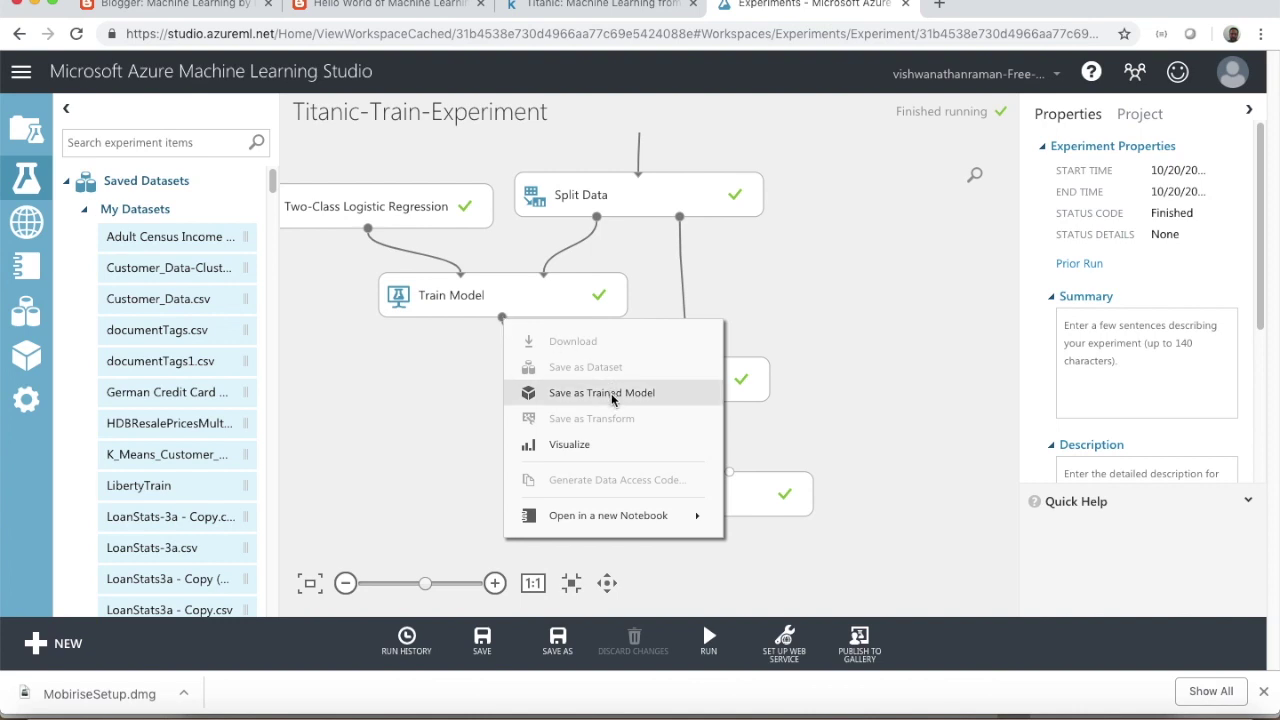
pyautogui.click(490, 118)
pyautogui.doubleClick(490, 118)
pyautogui.tripleClick(490, 118)
pyautogui.press('super+c')
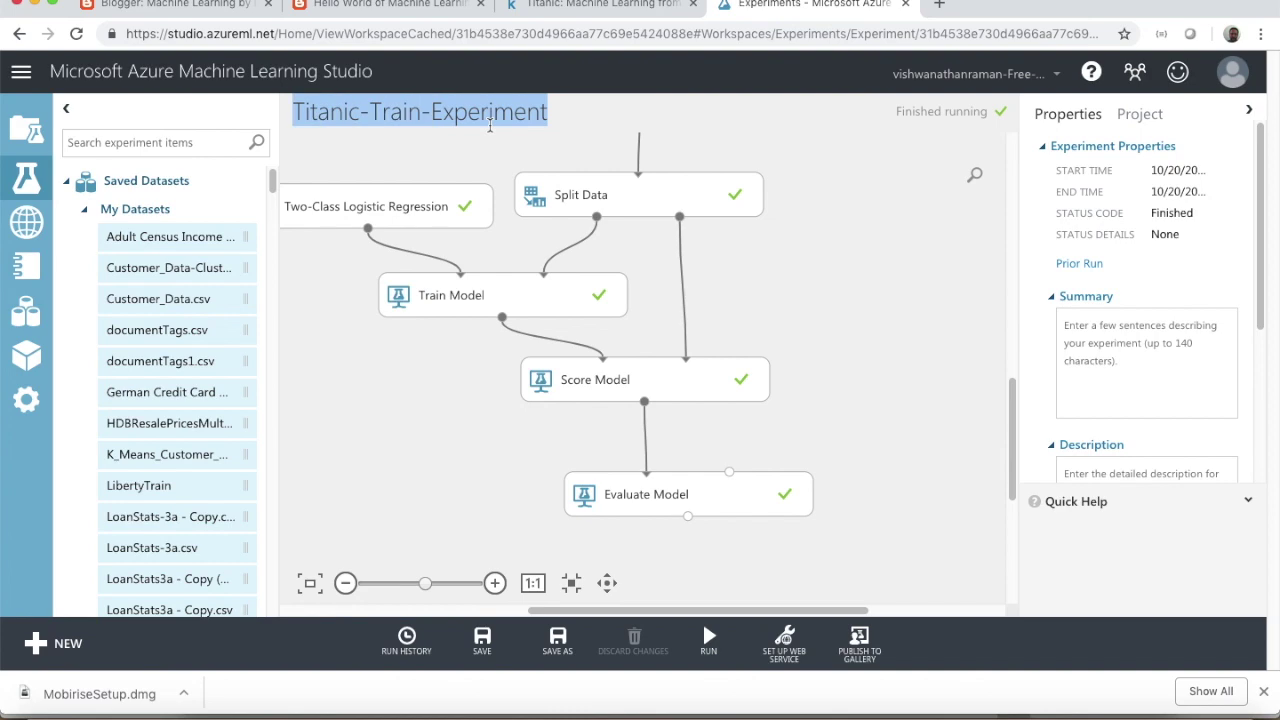
pyautogui.rightClick(502, 318)
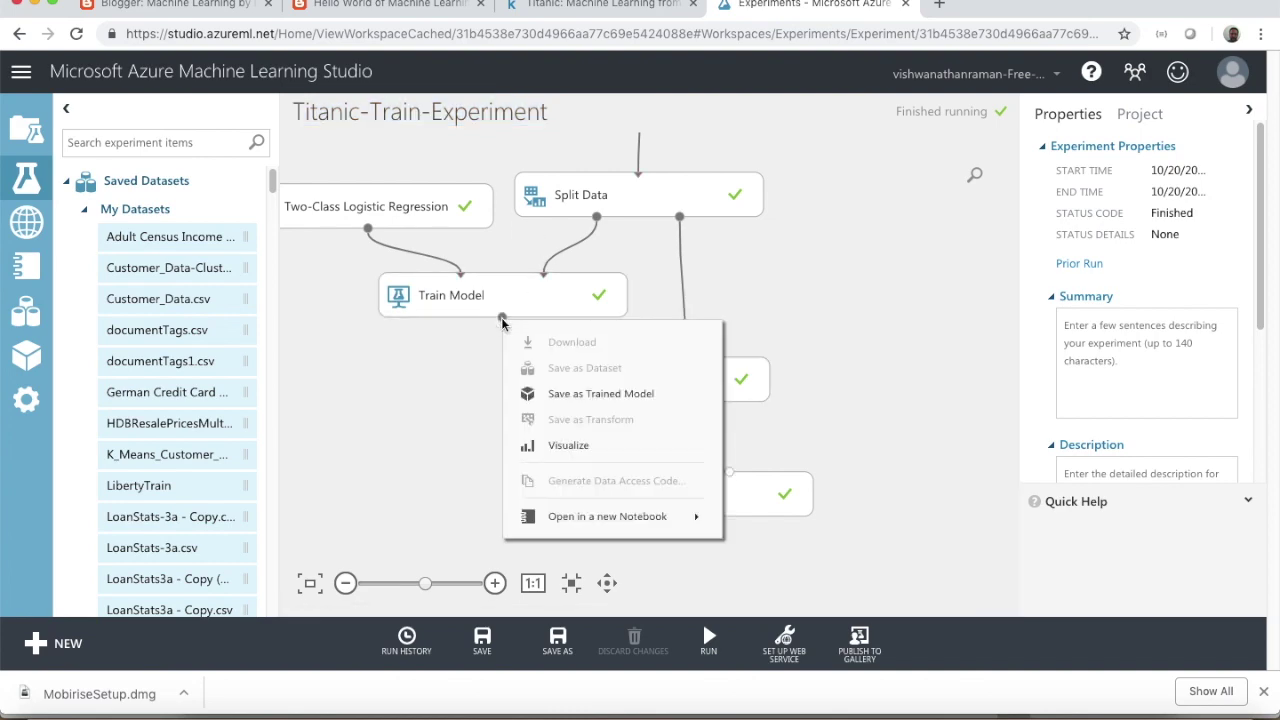
pyautogui.click(582, 398)
pyautogui.tripleClick(682, 325)
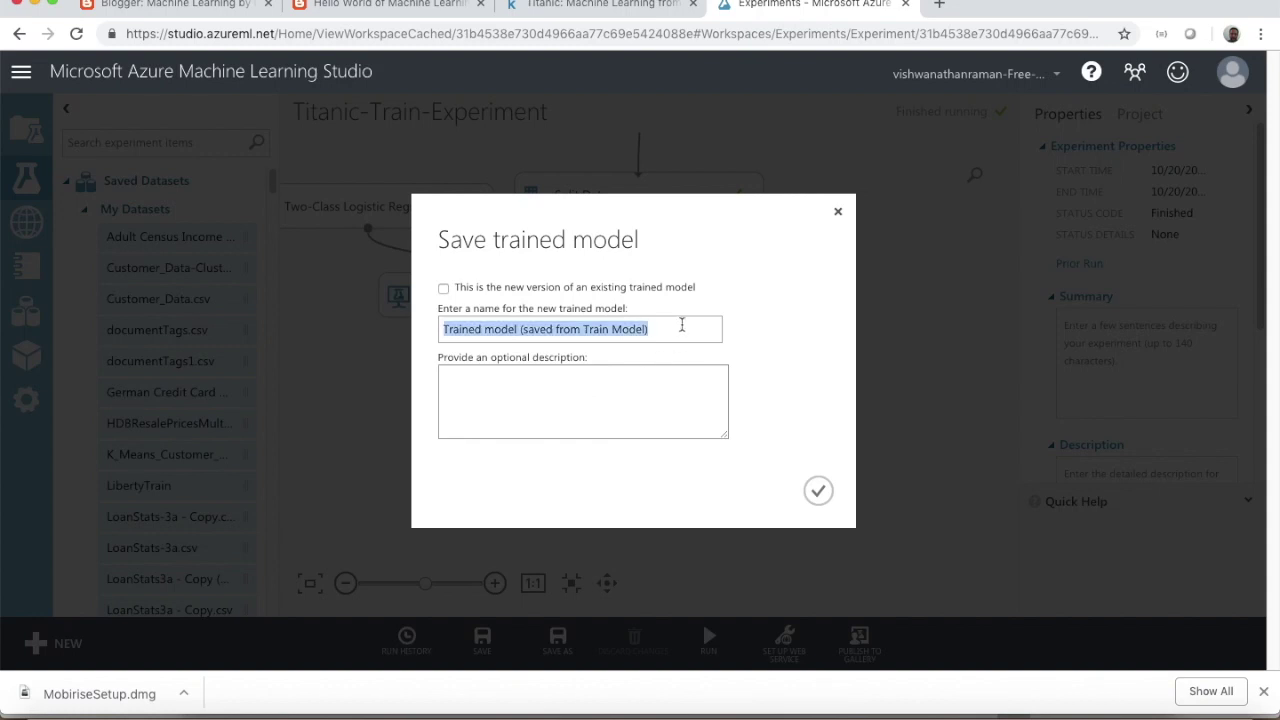
pyautogui.press('super+v')
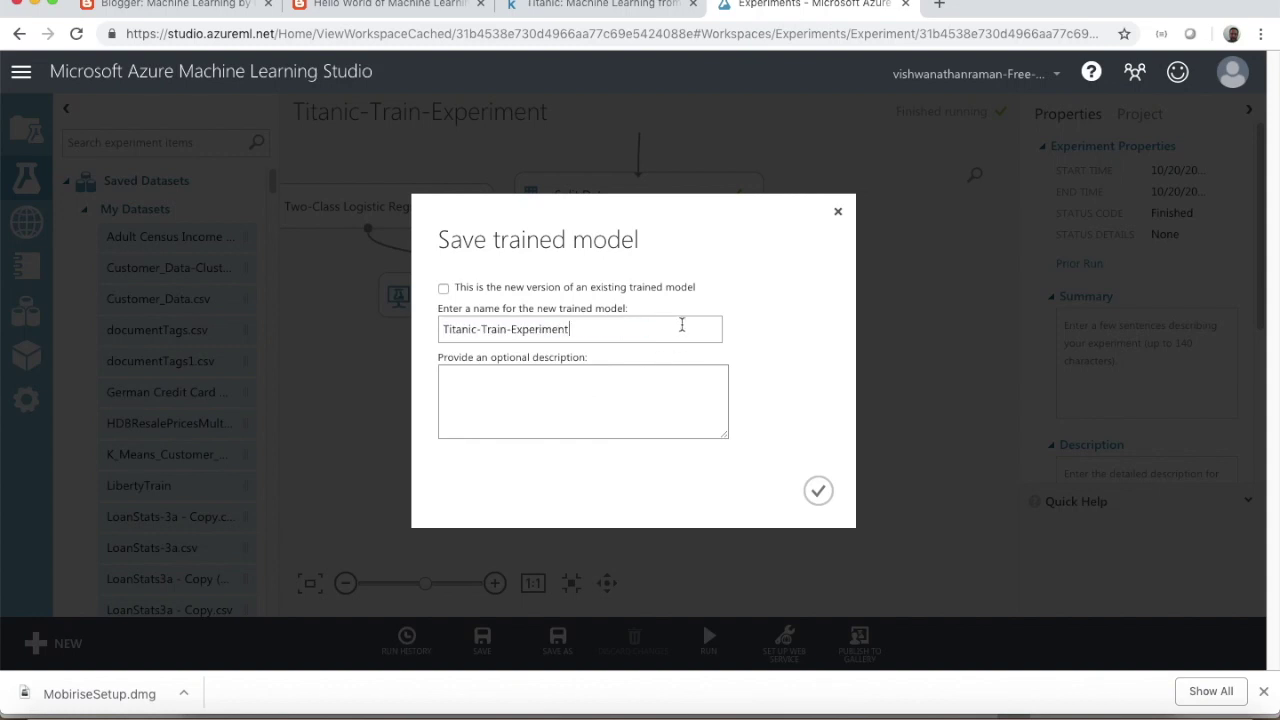
pyautogui.write('-Model')
pyautogui.click(818, 490)
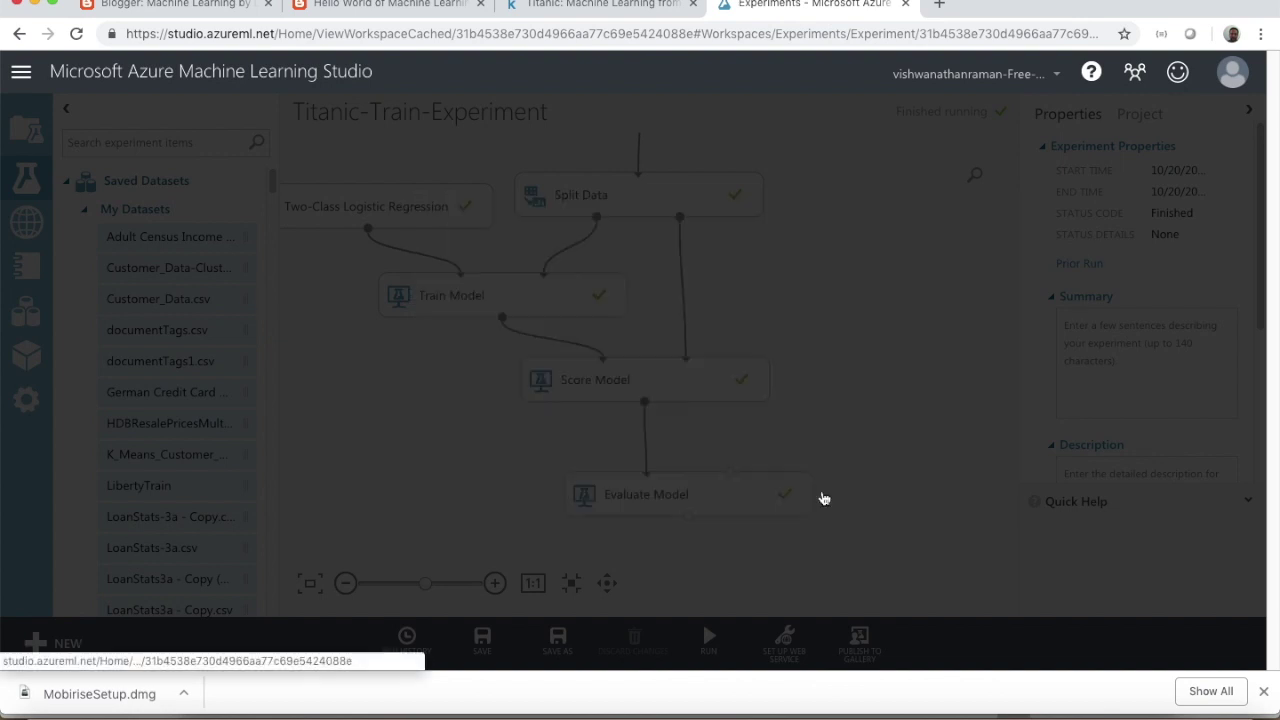
pyautogui.rightClick(503, 318)
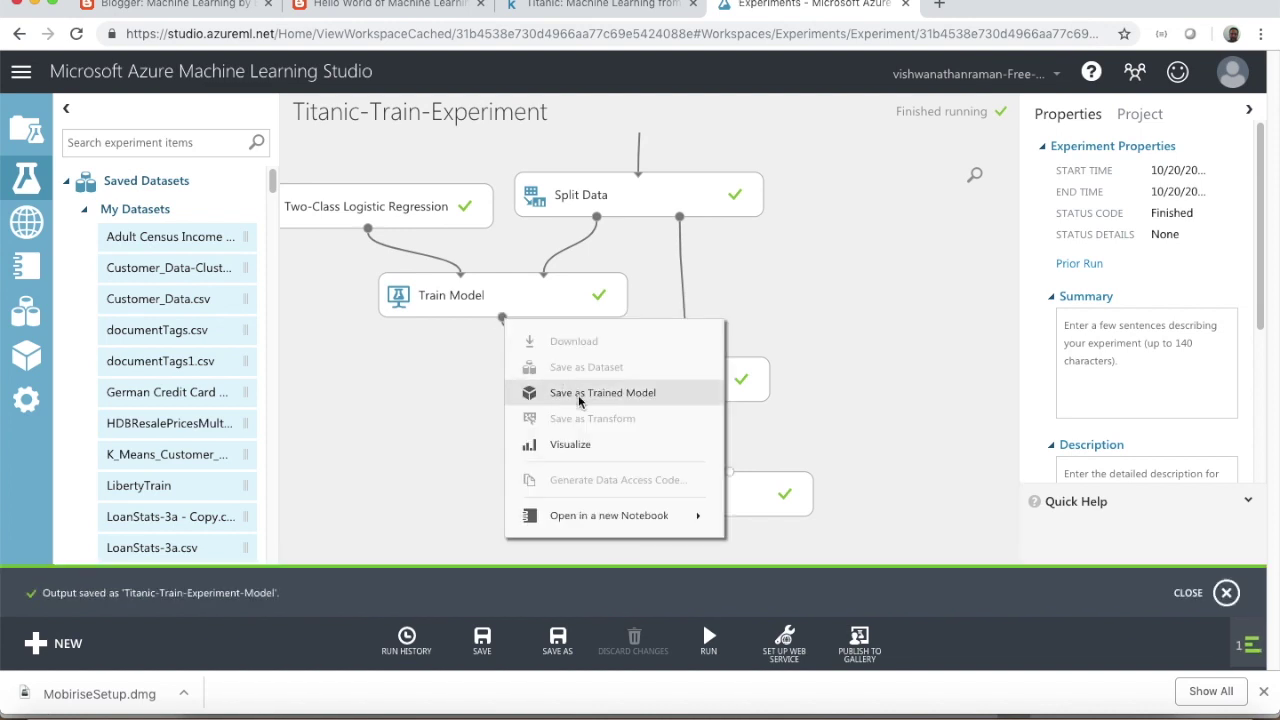
pyautogui.click(872, 277)
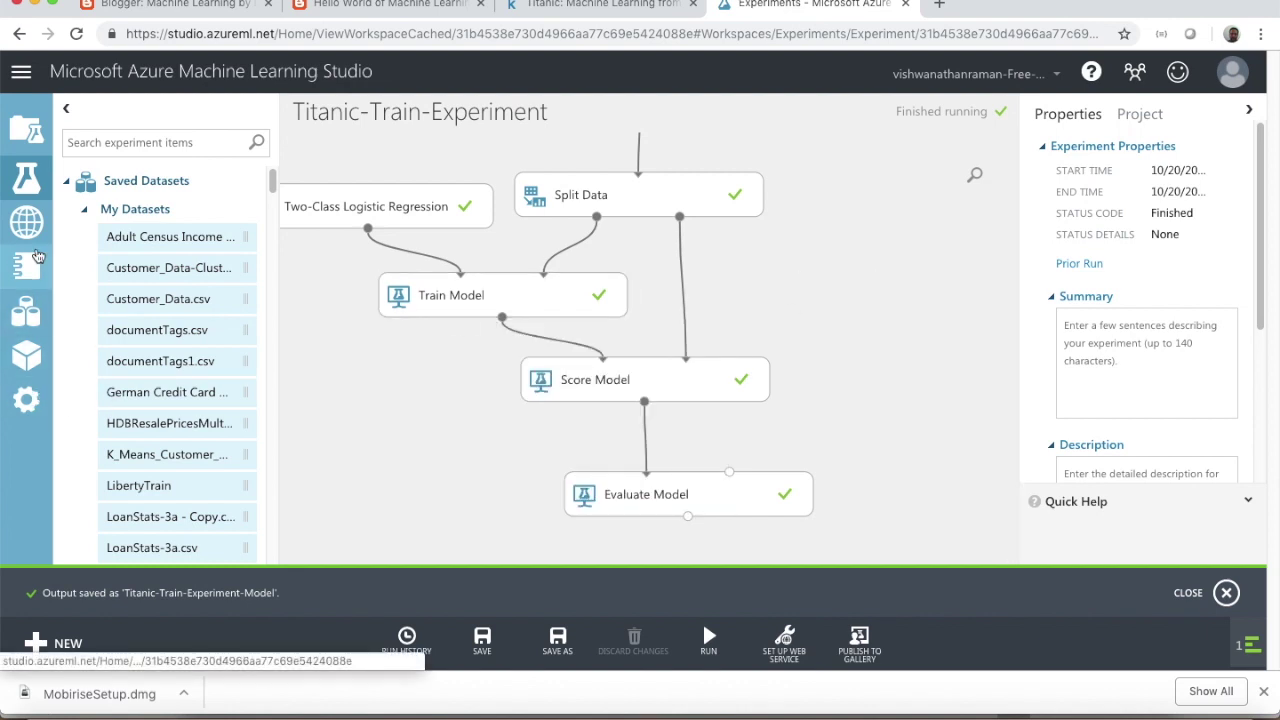
# - Check the entry for Titanic-Train-Experiment-Model in the workspace's list of trained models
pyautogui.click(24, 370)
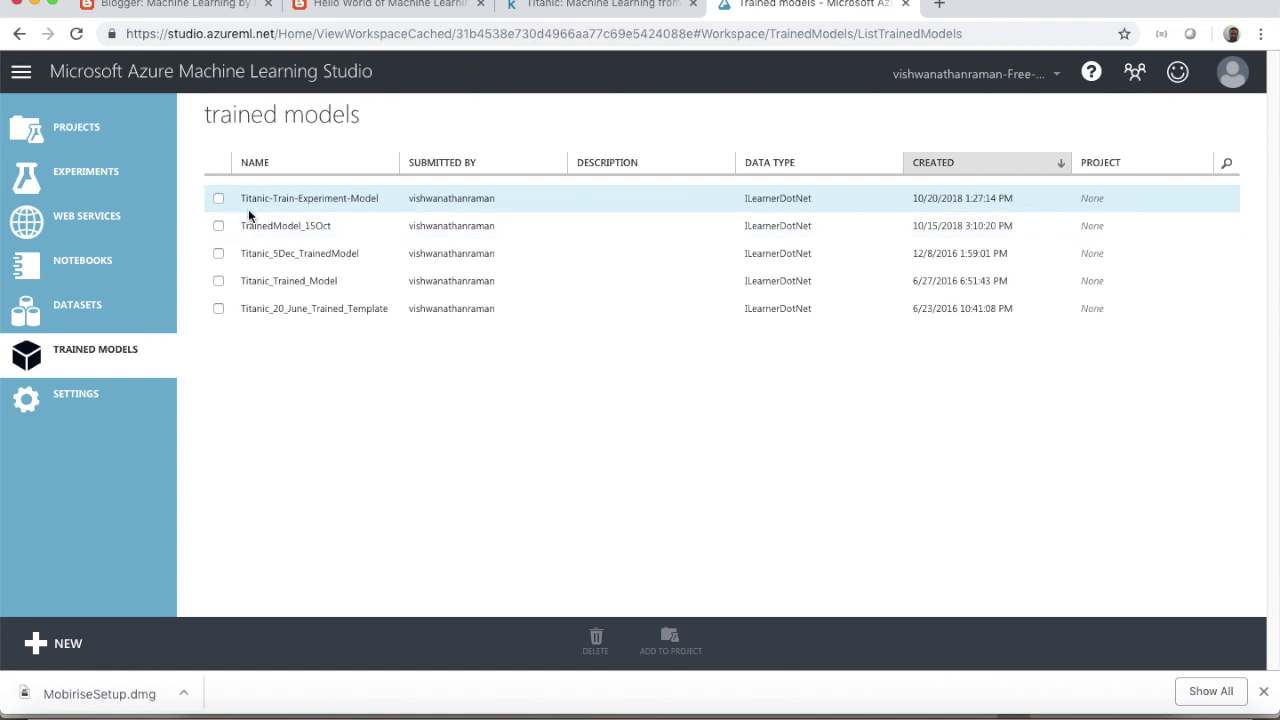
pyautogui.moveTo(240, 198); pyautogui.dragTo(935, 183)
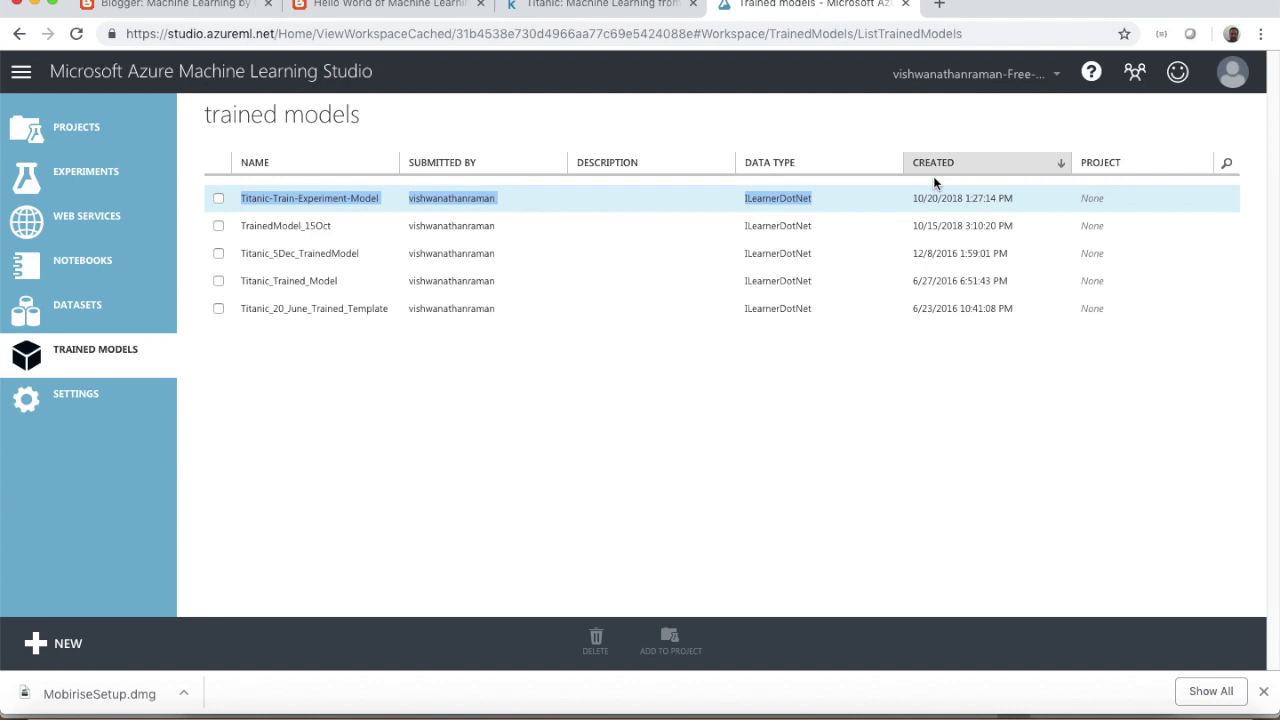
pyautogui.moveTo(935, 183); pyautogui.dragTo(1110, 185)
pyautogui.doubleClick(1108, 195)
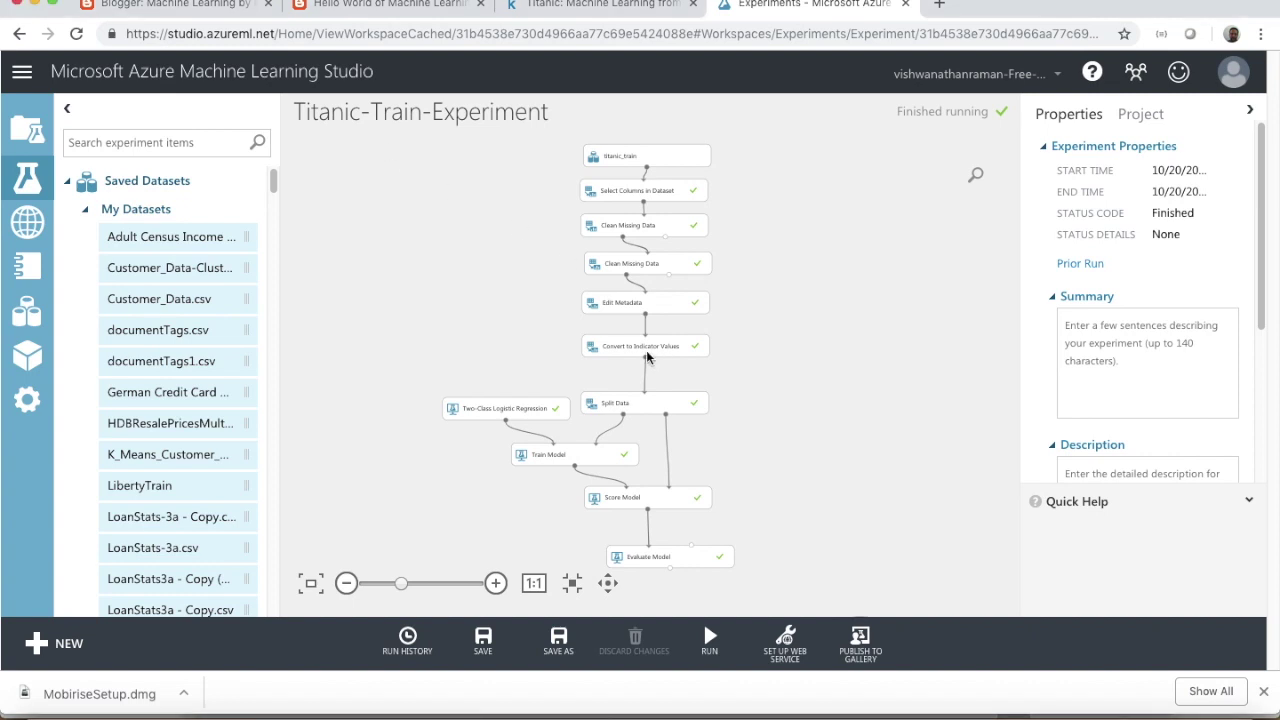
# - Select and copy all modules of Titanic-Train-Experiment, from the titanic_train dataset through Evaluate Model
pyautogui.moveTo(405, 134); pyautogui.dragTo(856, 583)
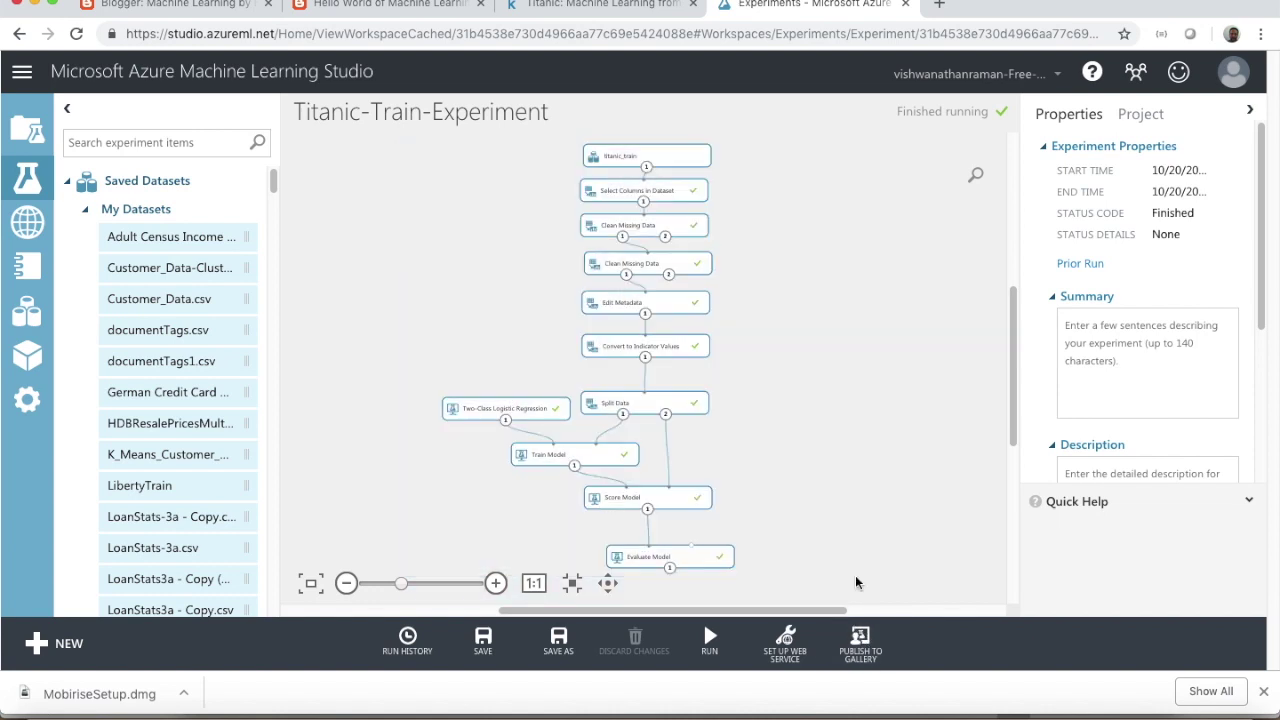
pyautogui.rightClick(710, 565)
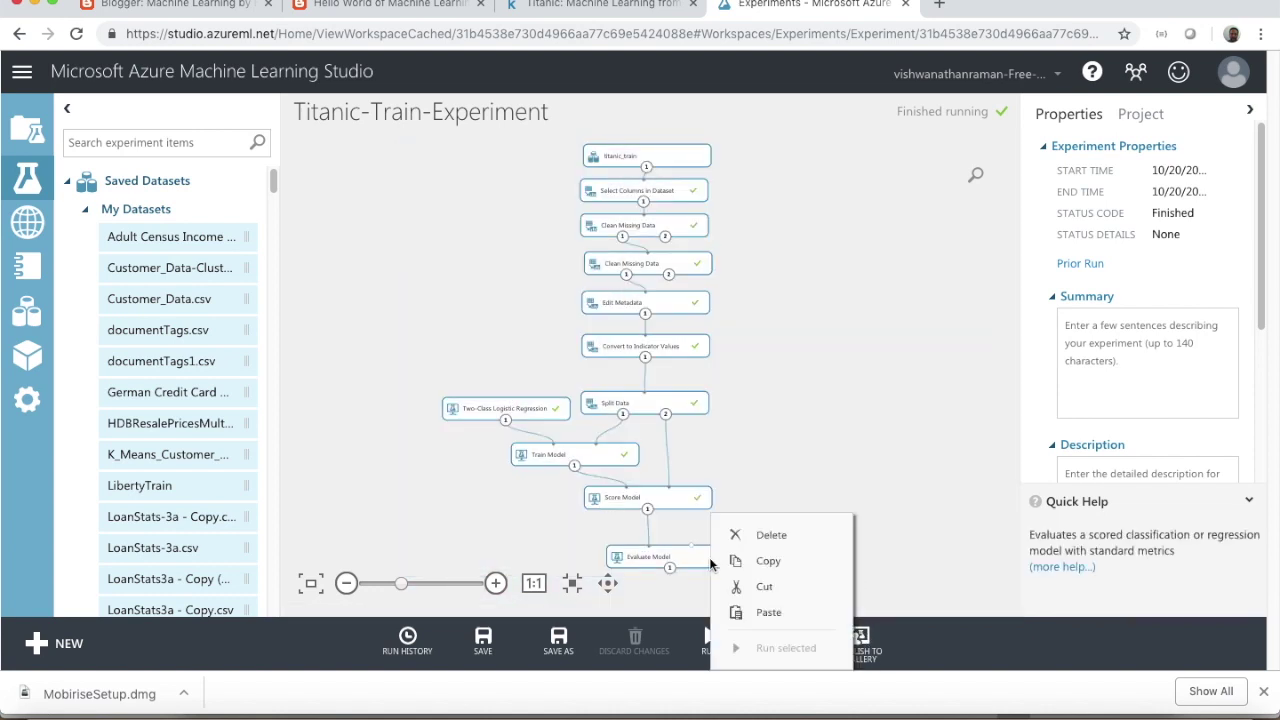
pyautogui.click(756, 564)
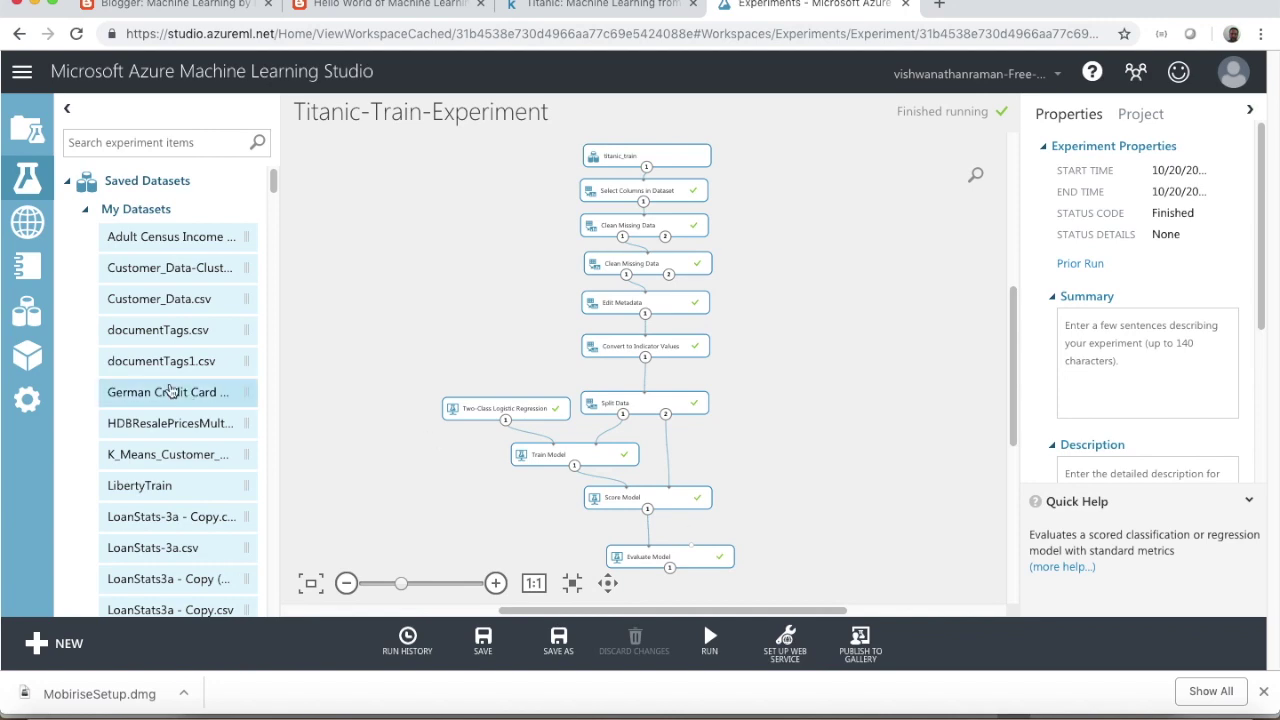
# - Create a blank experiment and title it Titanic-Test-Experiment
pyautogui.click(45, 642)
pyautogui.click(344, 444)
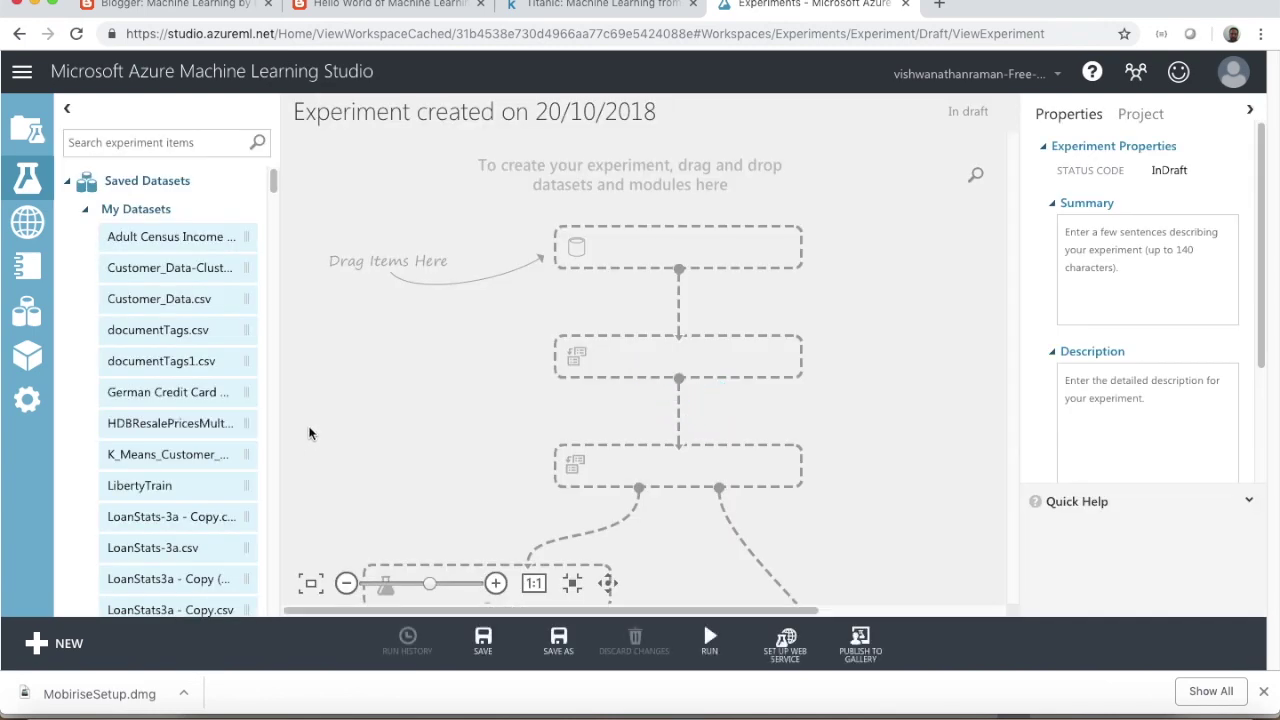
pyautogui.tripleClick(548, 112)
pyautogui.write('Tita')
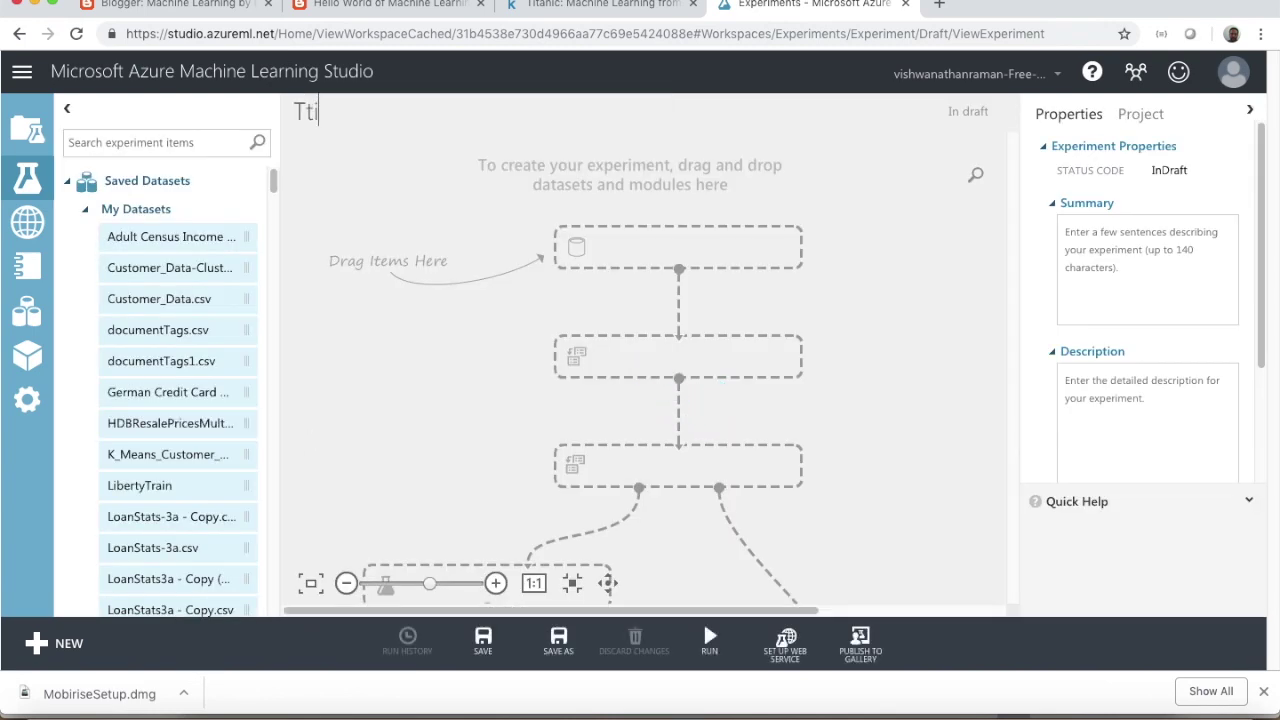
pyautogui.press('BackSpace')
pyautogui.press('BackSpace')
pyautogui.press('BackSpace')
pyautogui.write('itacn')
pyautogui.press('BackSpace')
pyautogui.press('BackSpace')
pyautogui.write('nic-Test-Experiment')
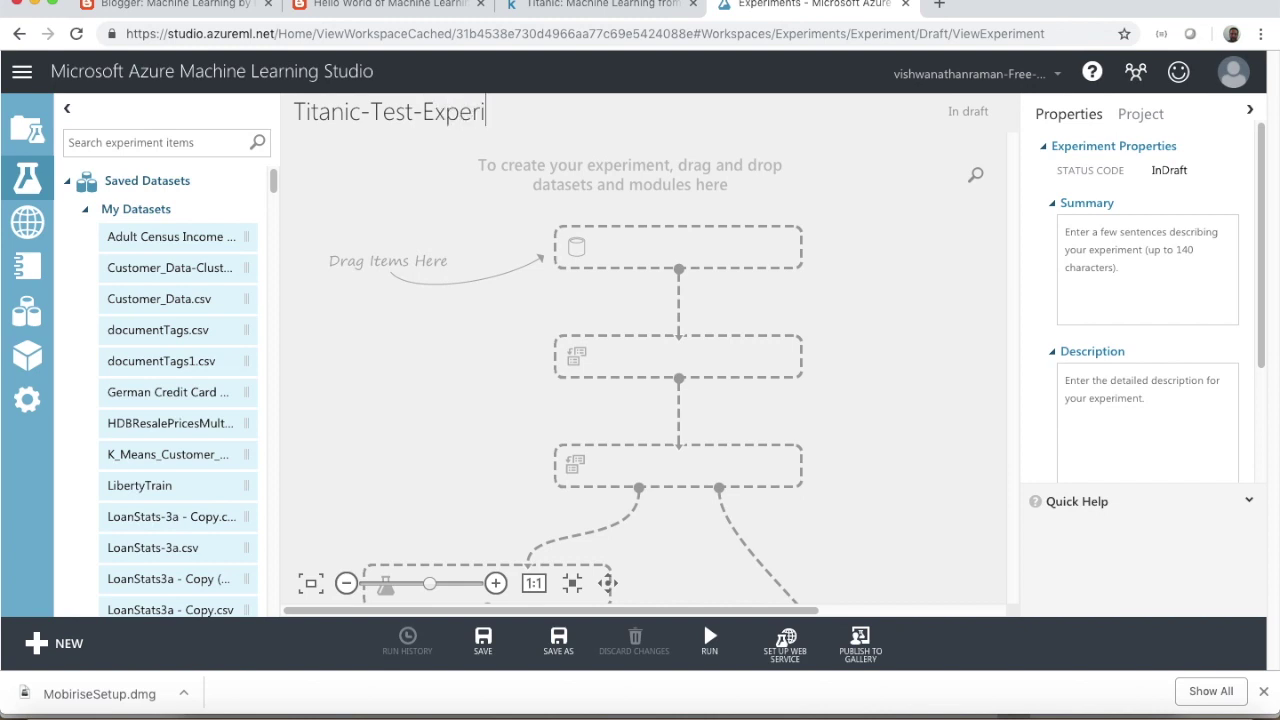
# - Paste the copied training modules into Titanic-Test-Experiment and save the draft
pyautogui.rightClick(451, 346)
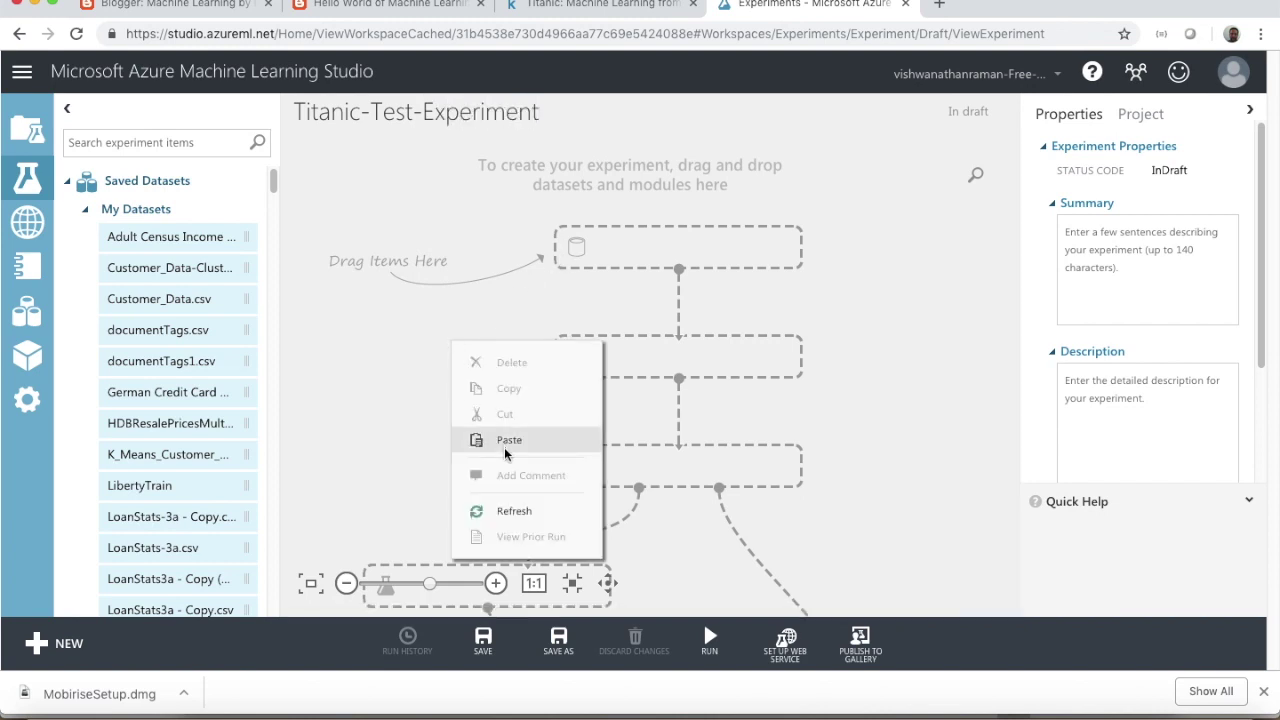
pyautogui.click(504, 447)
pyautogui.click(484, 640)
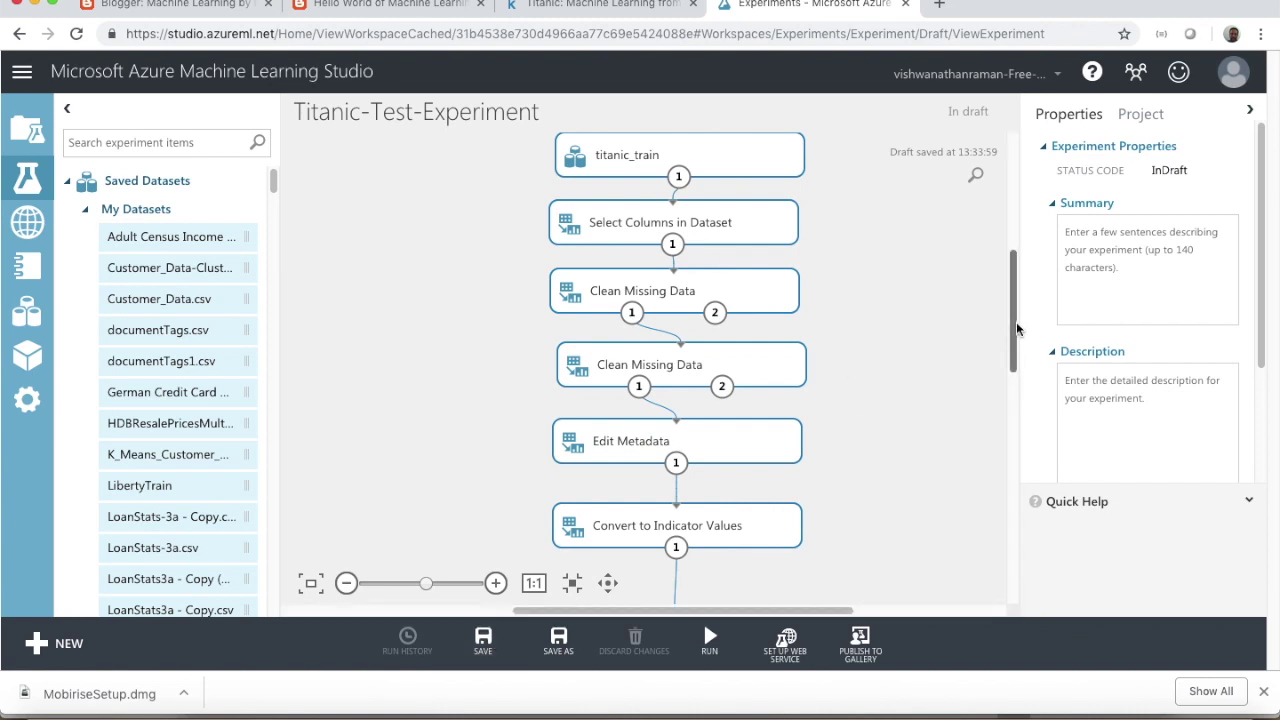
# - Find the titanic_test dataset, add it above the pipeline, and connect its output to Select Columns in Dataset
pyautogui.moveTo(1012, 290); pyautogui.dragTo(1012, 252)
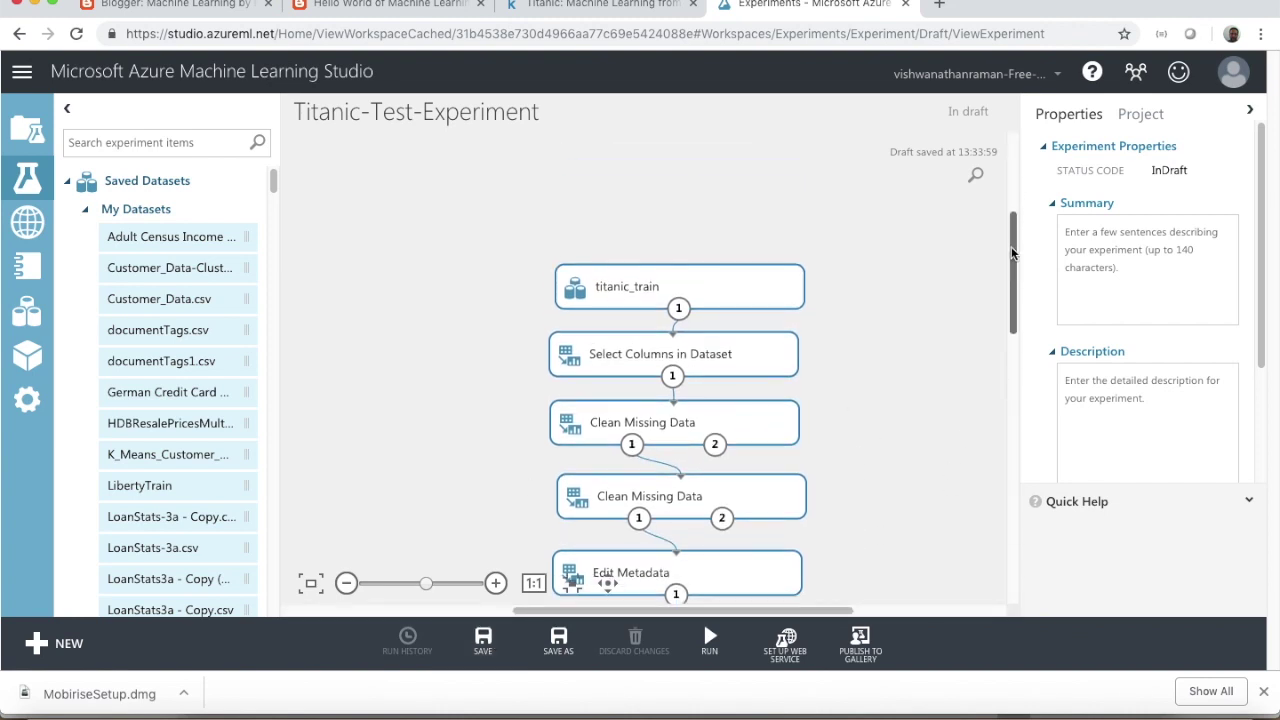
pyautogui.click(729, 303)
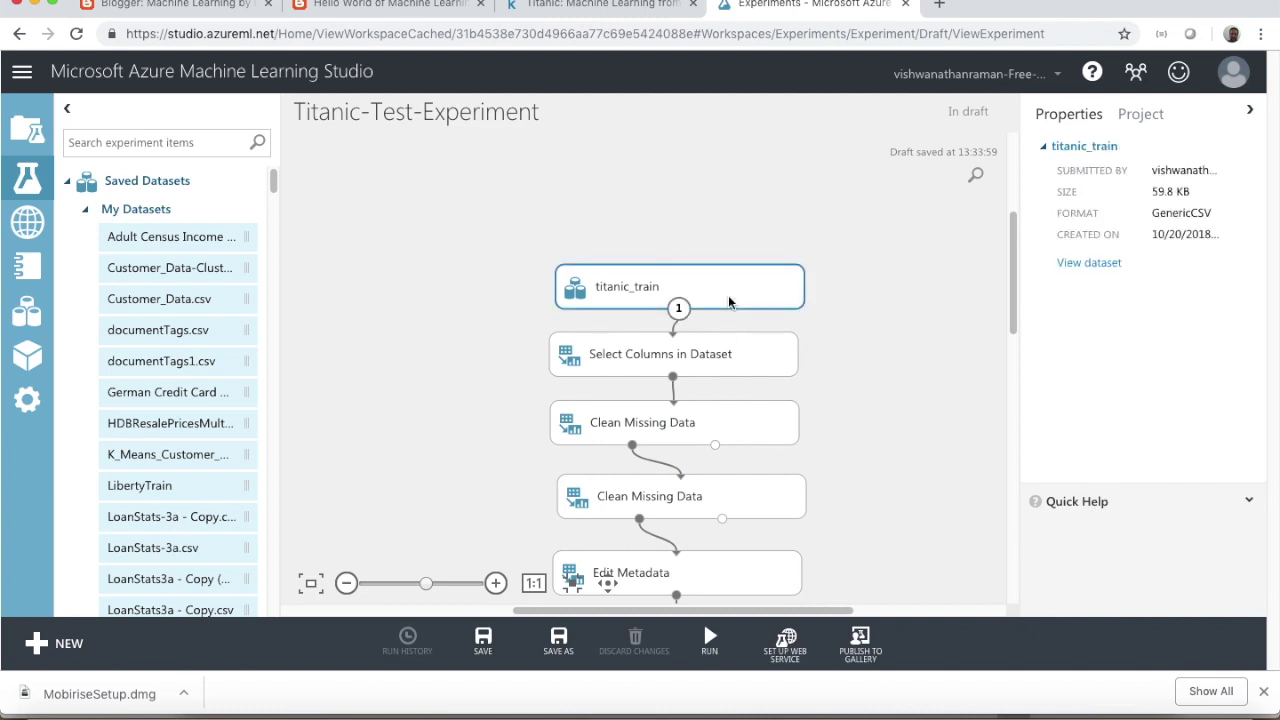
pyautogui.click(175, 141)
pyautogui.write('titanic')
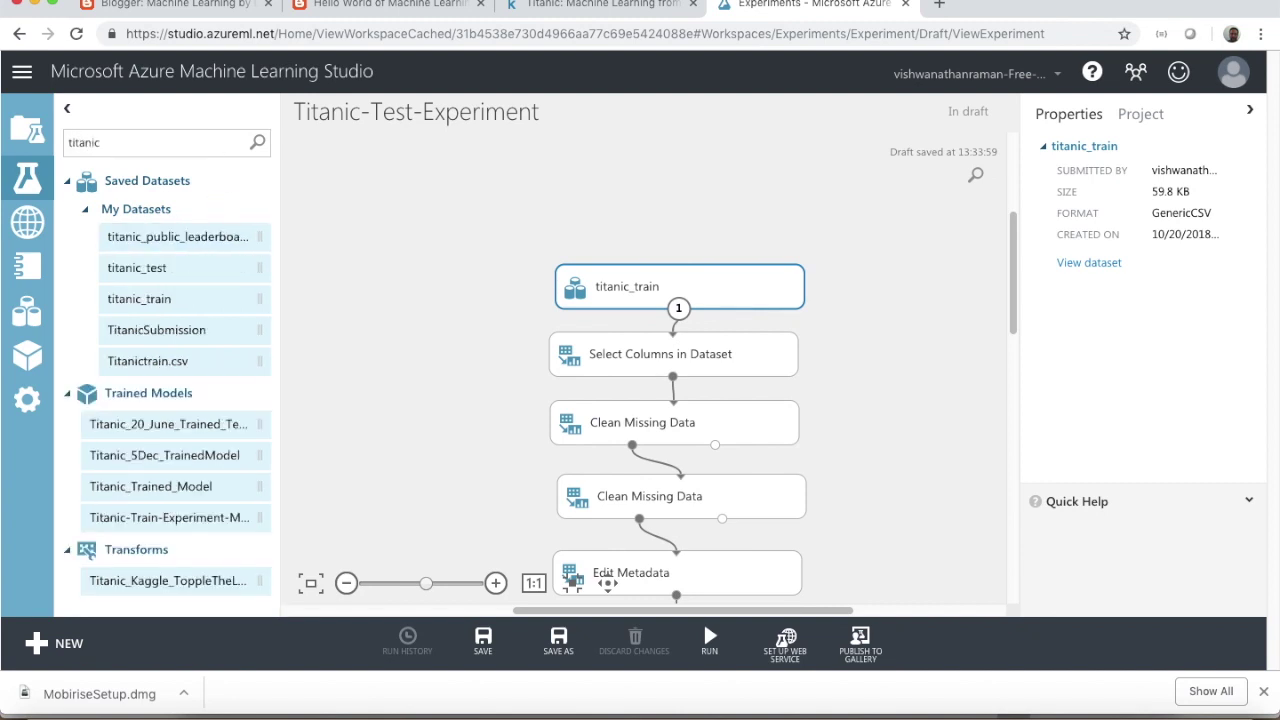
pyautogui.write('_test')
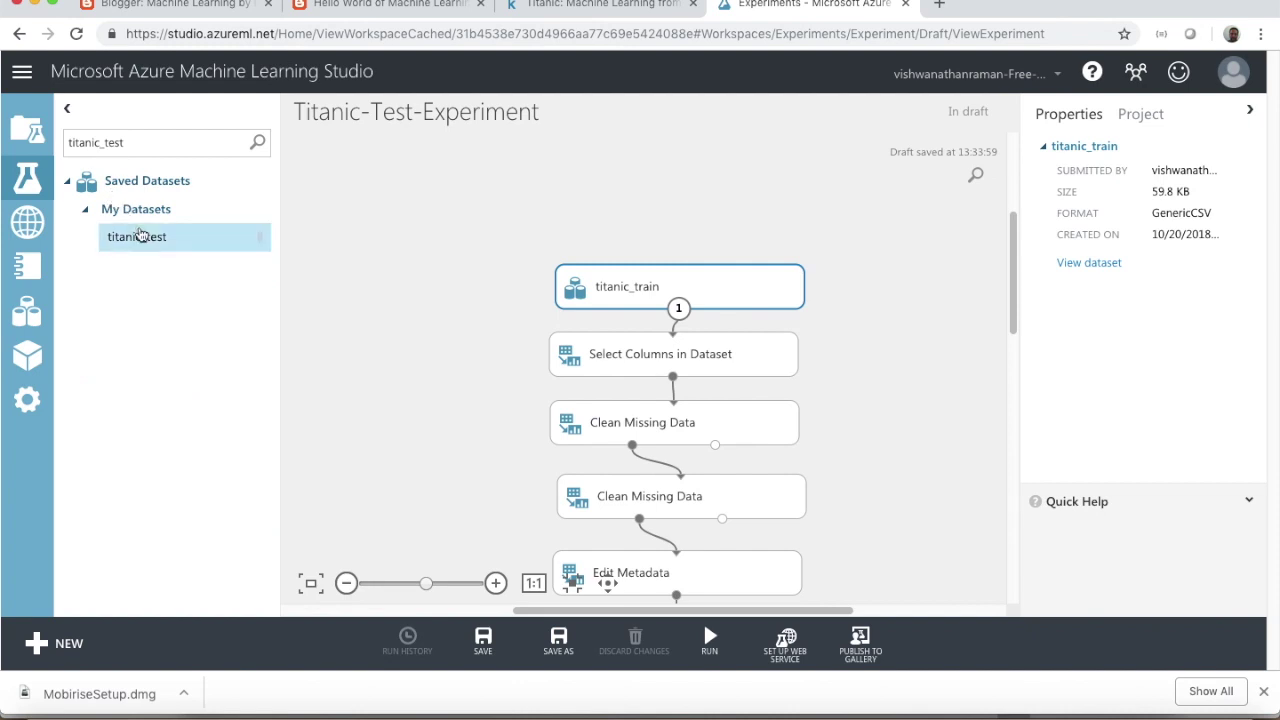
pyautogui.moveTo(150, 244); pyautogui.dragTo(505, 206)
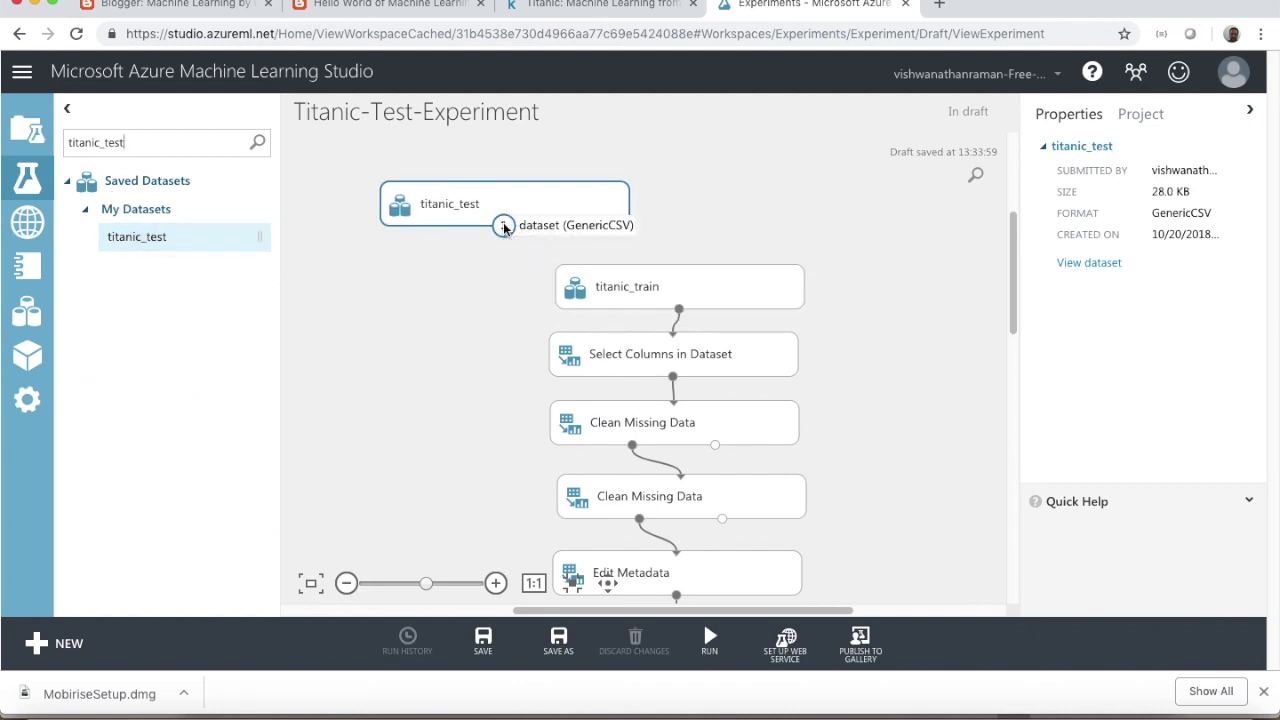
pyautogui.moveTo(503, 225); pyautogui.dragTo(673, 334)
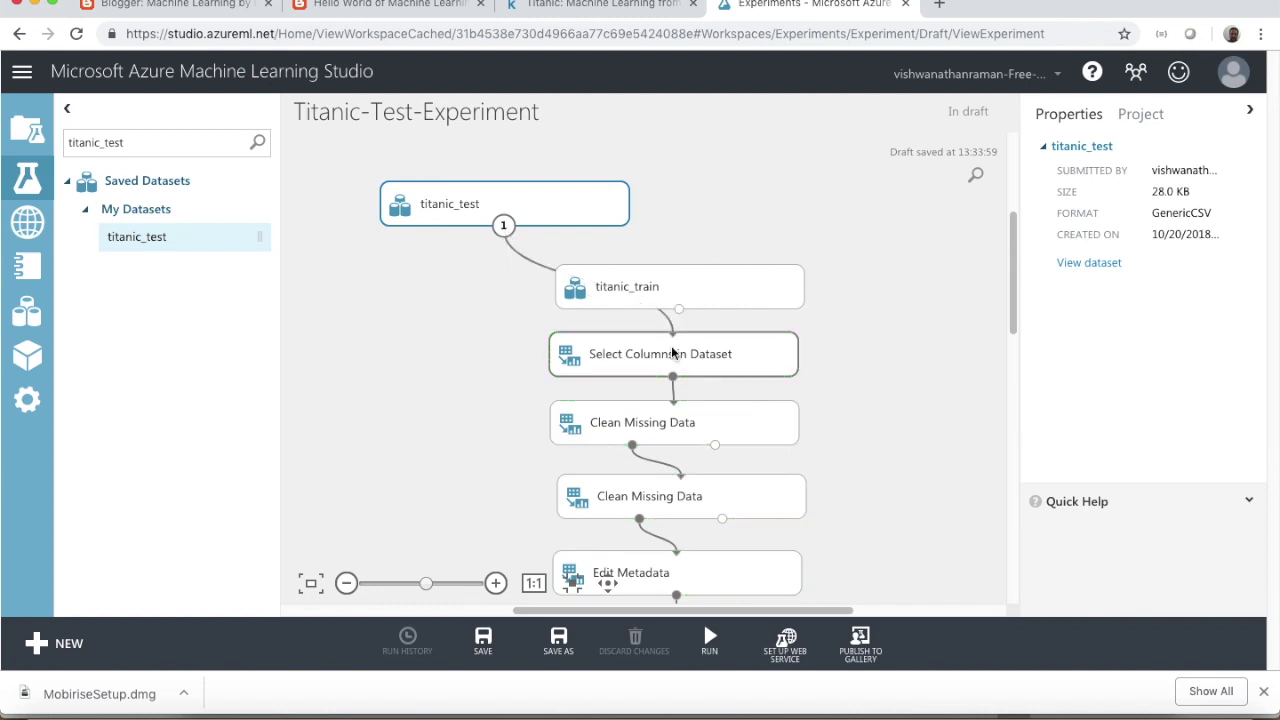
# - Delete the titanic_train dataset from the test experiment
pyautogui.click(744, 278)
pyautogui.rightClick(744, 285)
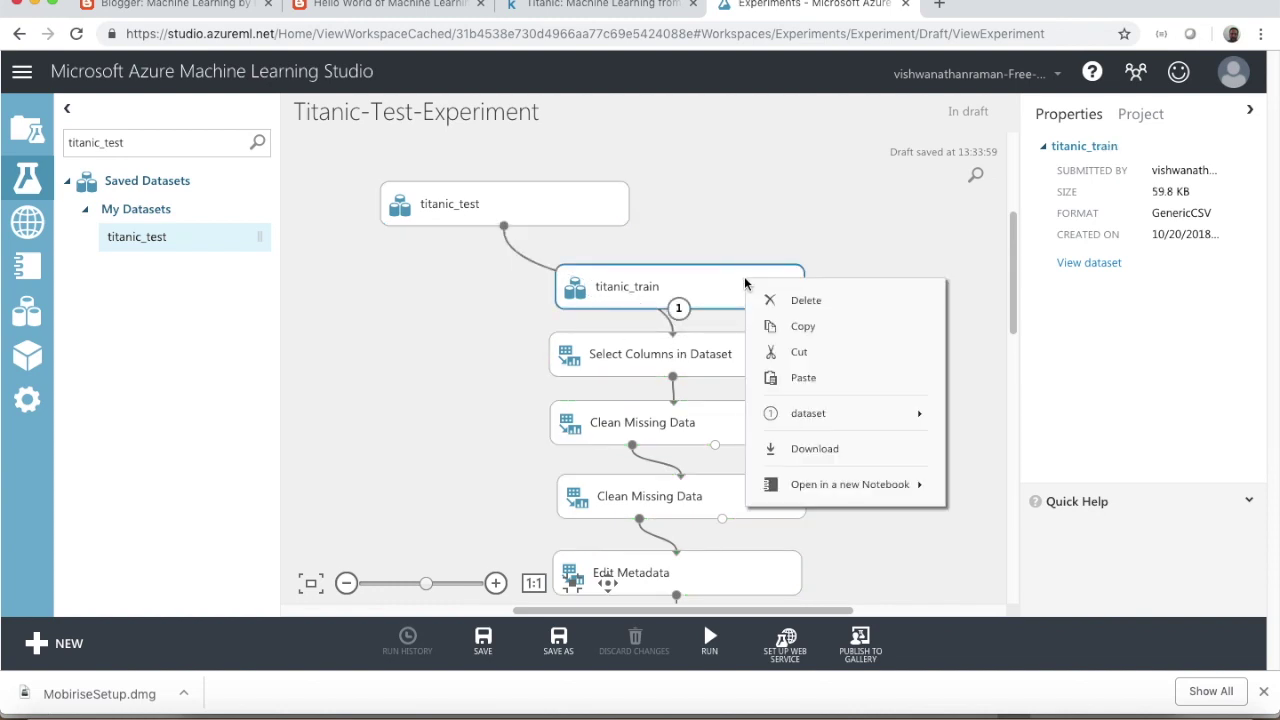
pyautogui.click(806, 301)
# - Delete the Split Data module below Convert to Indicator Values
pyautogui.scroll(-3, 630, 368)
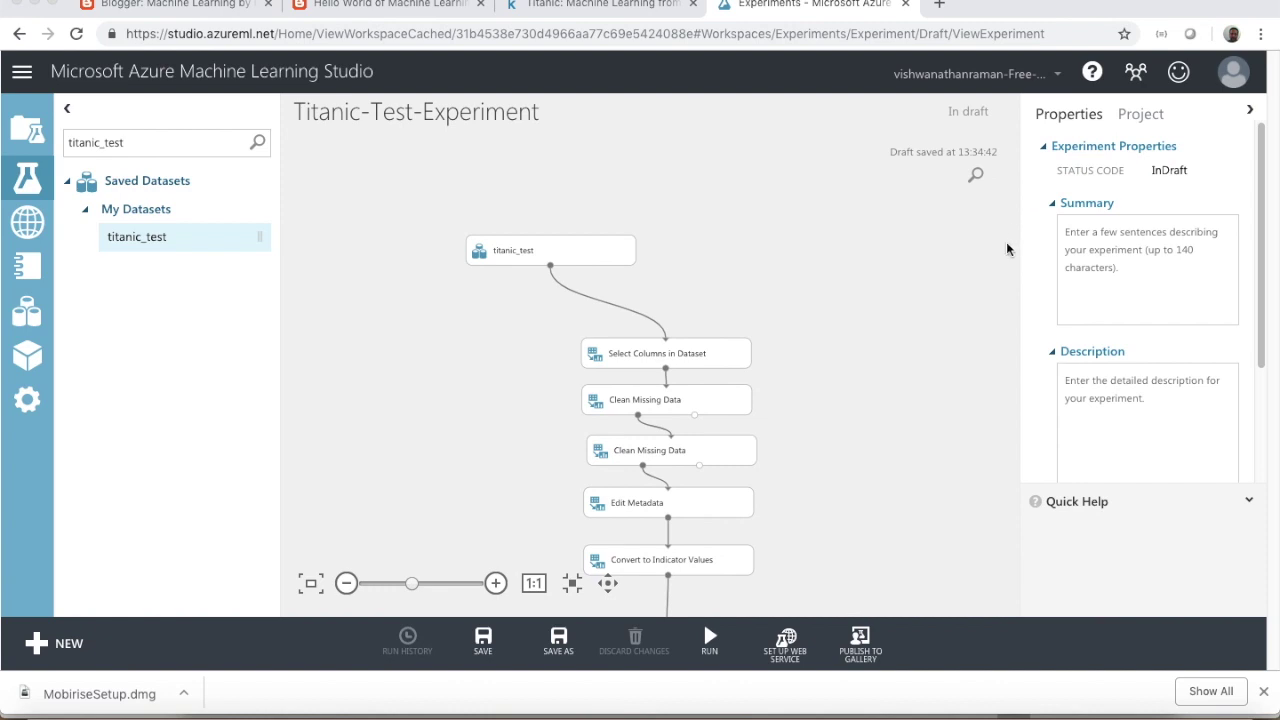
pyautogui.moveTo(1013, 266); pyautogui.dragTo(1006, 371)
pyautogui.click(627, 325)
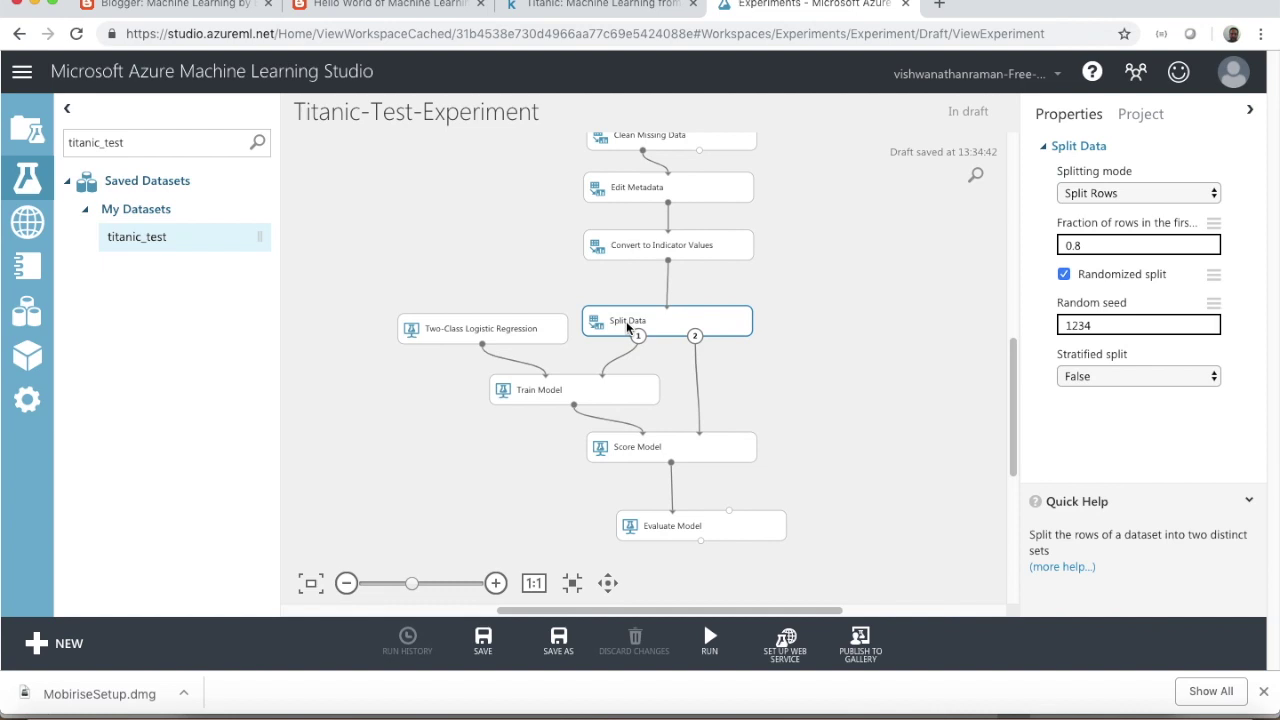
pyautogui.rightClick(626, 321)
pyautogui.click(679, 345)
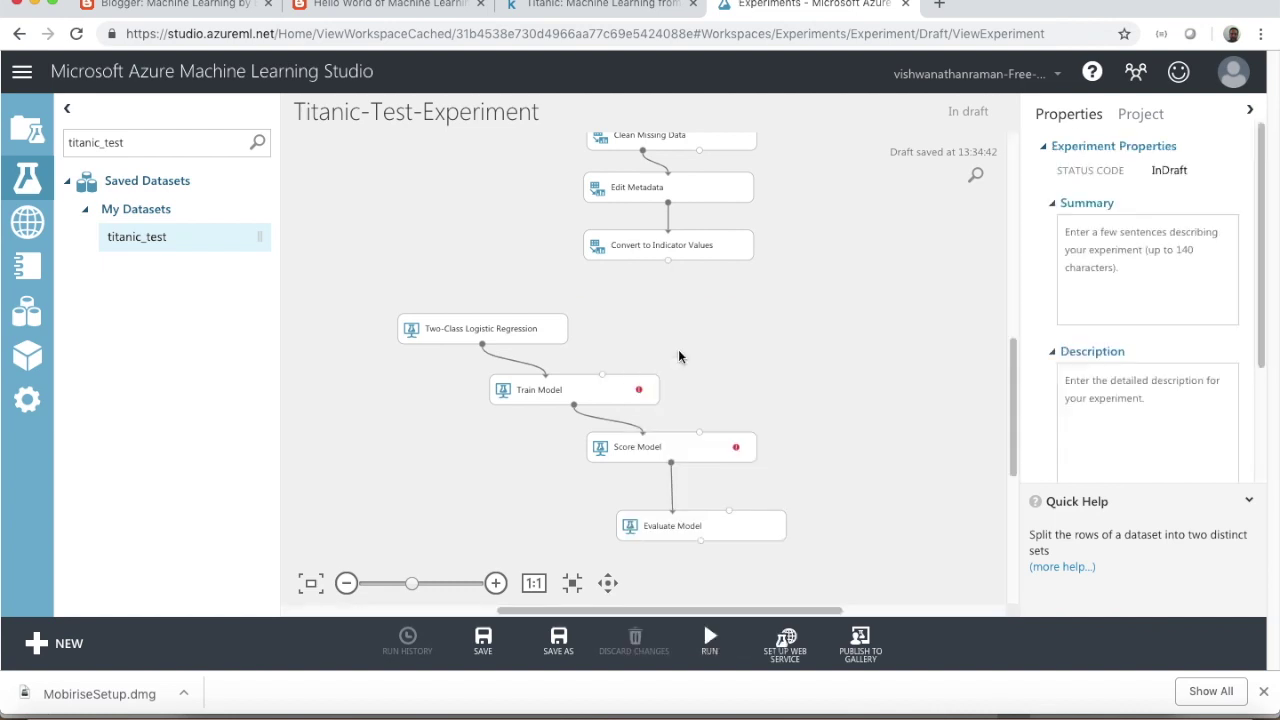
# - Delete the Two-Class Logistic Regression and Train Model modules from the test experiment
pyautogui.click(518, 332)
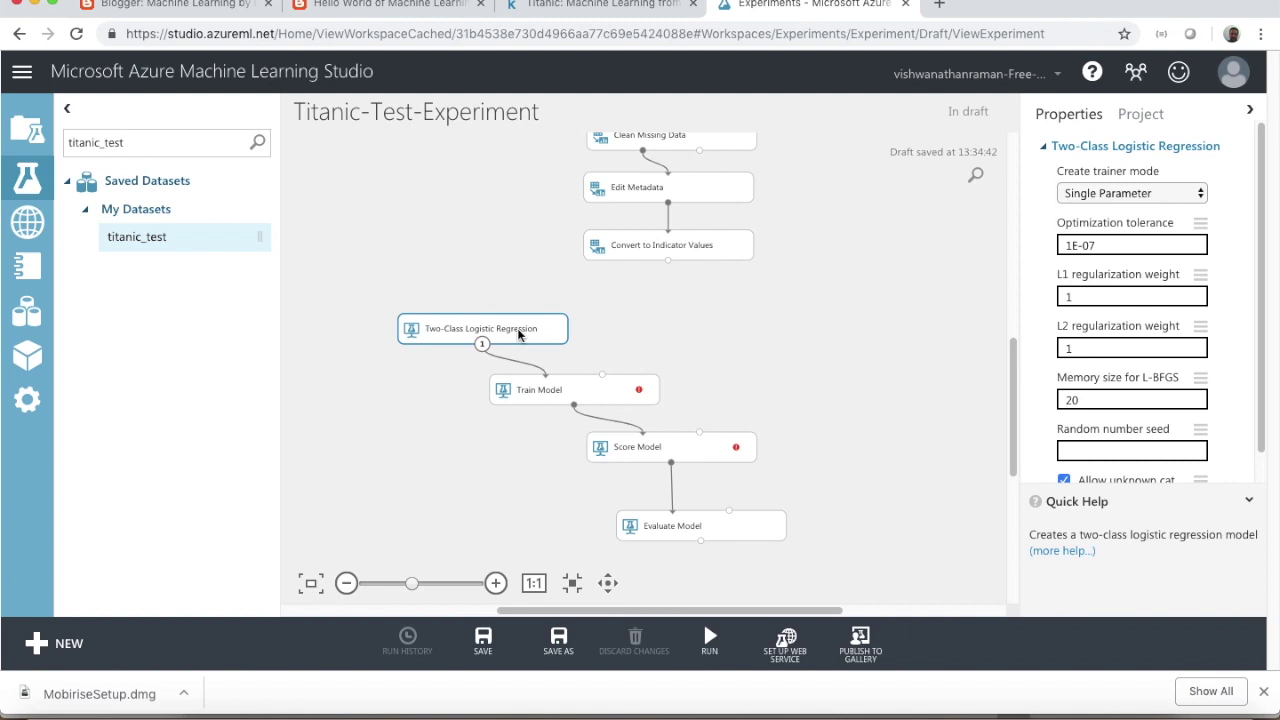
pyautogui.rightClick(518, 334)
pyautogui.click(555, 353)
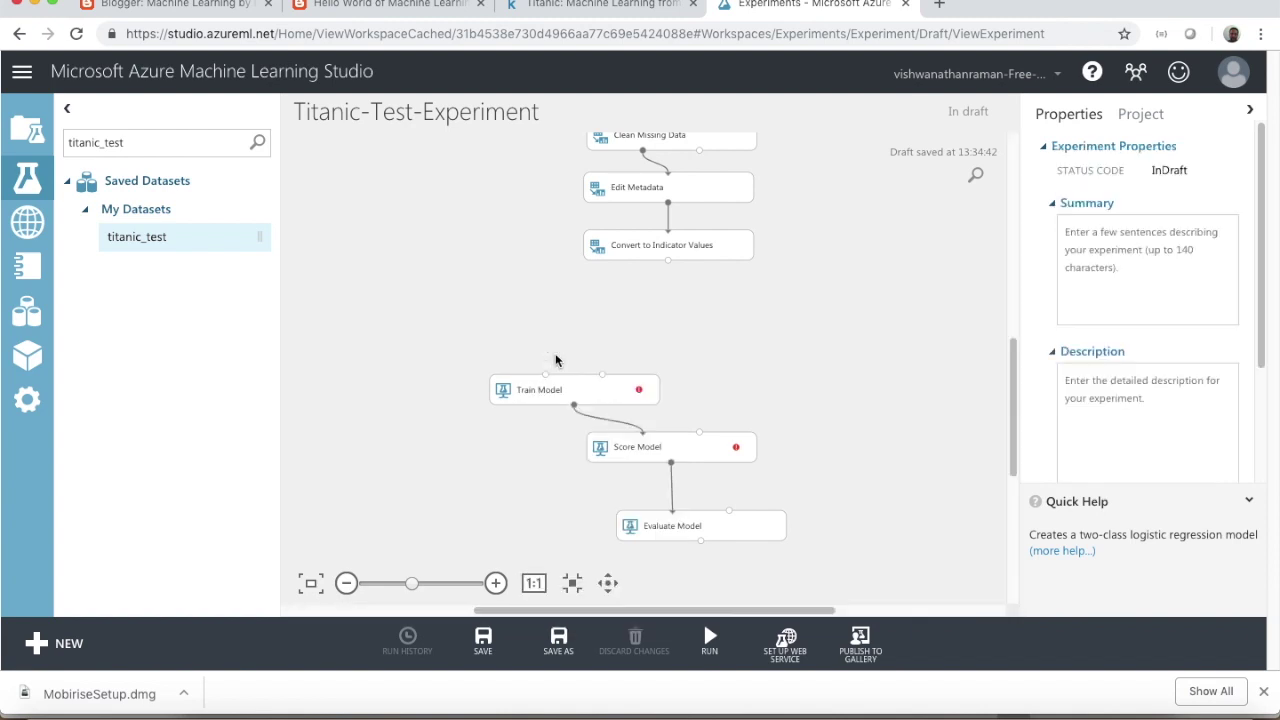
pyautogui.click(549, 400)
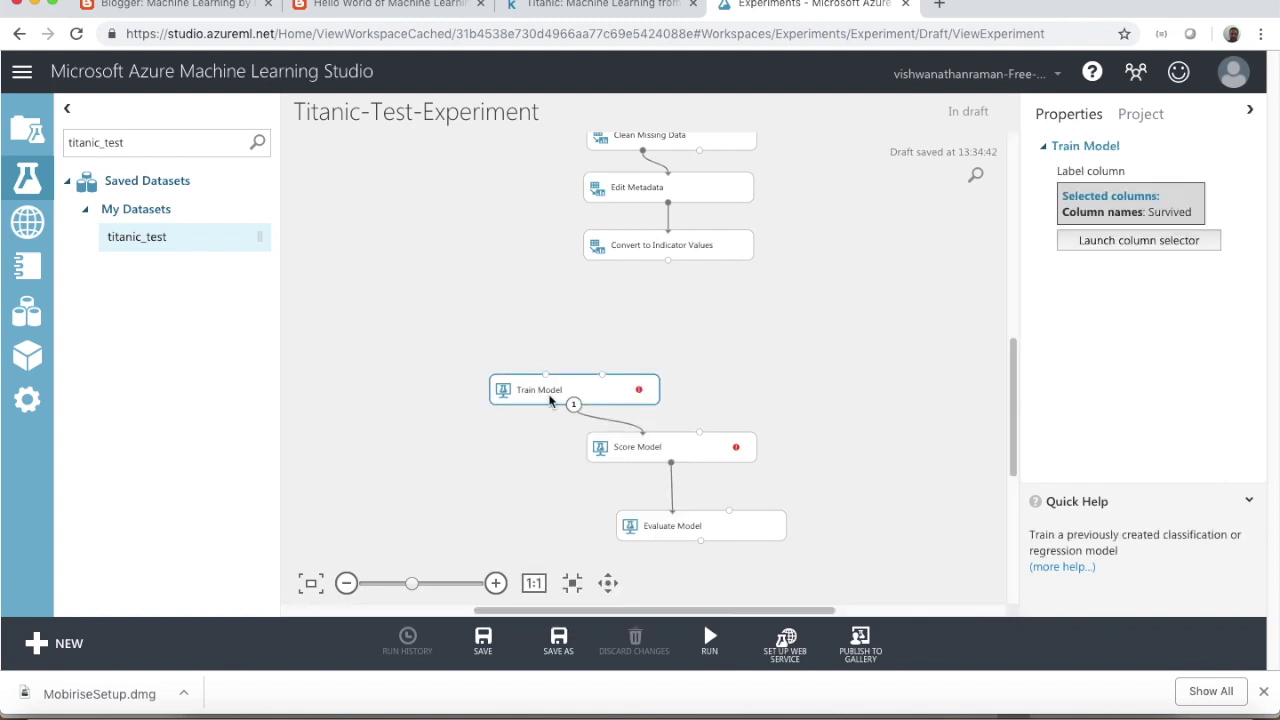
pyautogui.rightClick(549, 400)
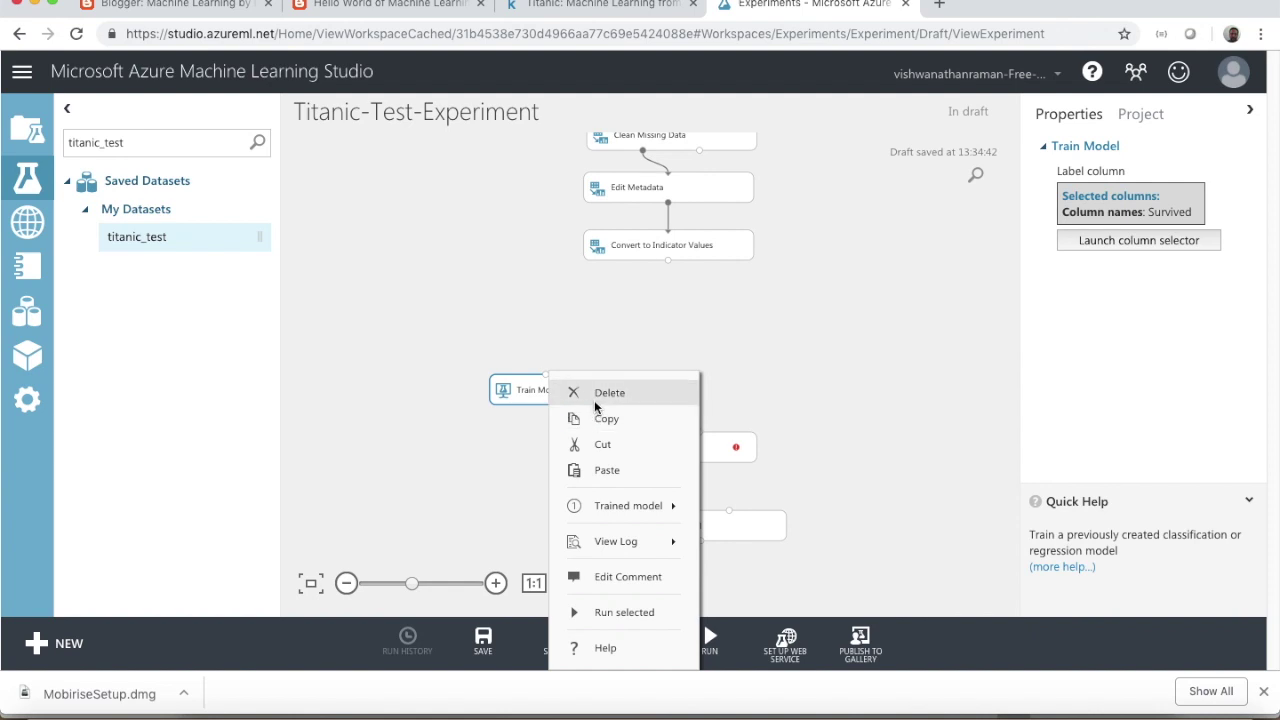
pyautogui.click(594, 400)
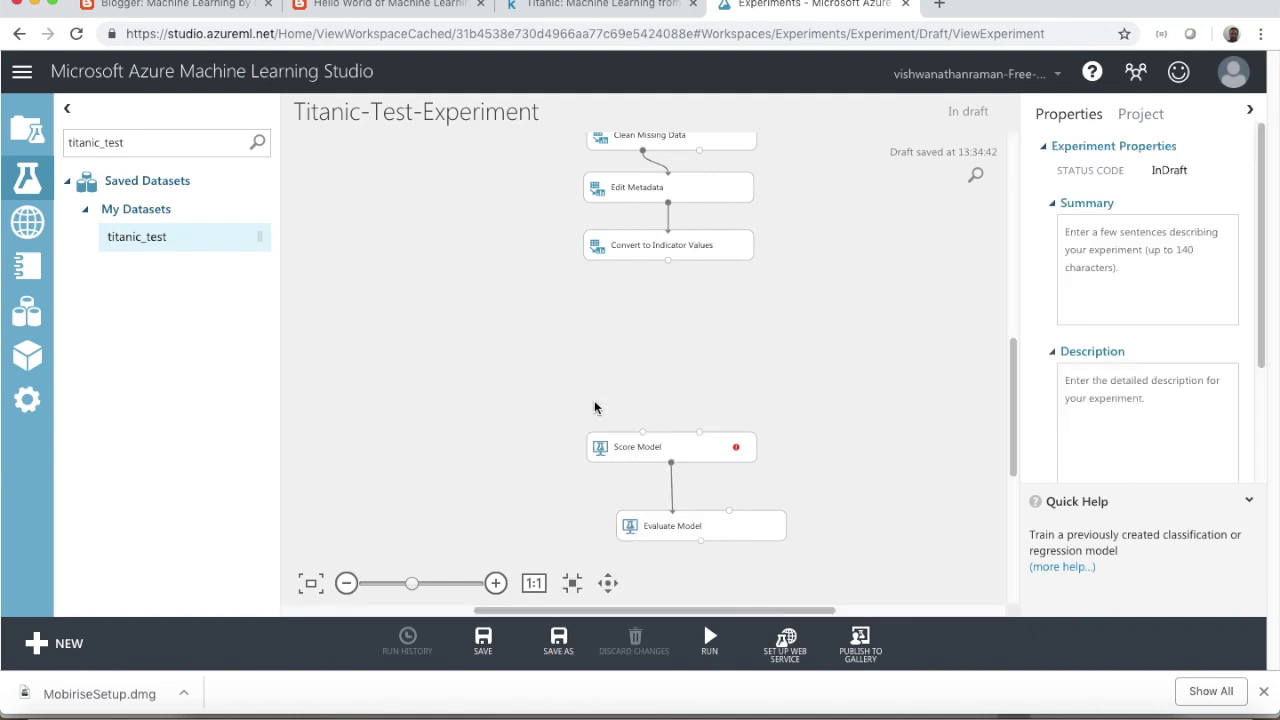
# - Delete the Evaluate Model module and move Score Model up beneath Convert to Indicator Values
pyautogui.click(655, 526)
pyautogui.rightClick(655, 526)
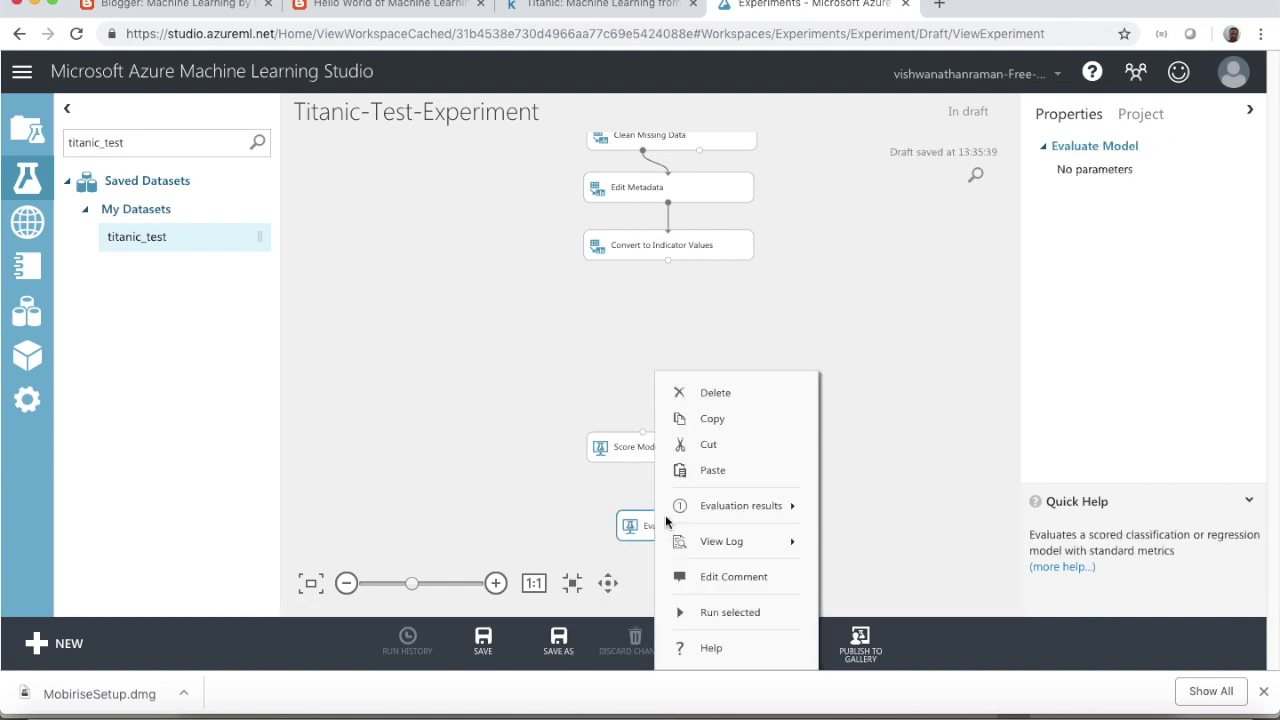
pyautogui.click(731, 393)
pyautogui.moveTo(682, 447); pyautogui.dragTo(674, 330)
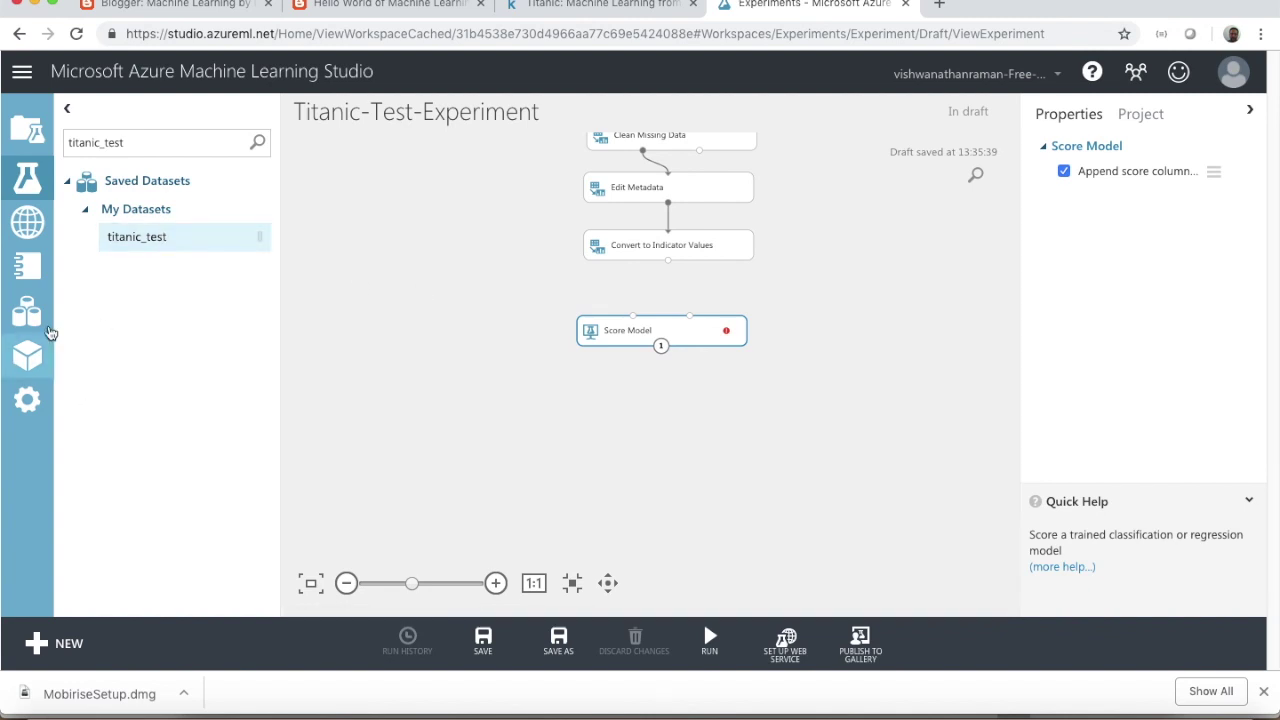
# - Find and add the Titanic-Train-Experiment-Model trained model, and connect it and Convert to Indicator Values to Score Model's inputs
pyautogui.doubleClick(155, 142)
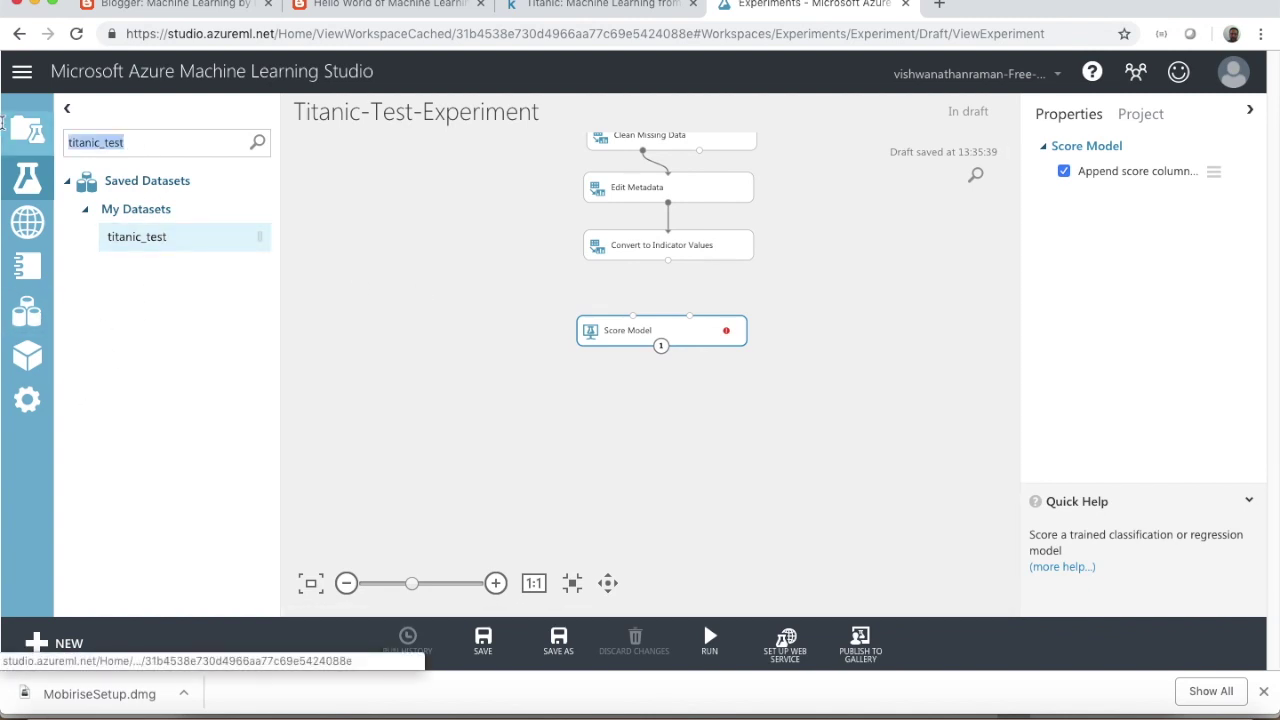
pyautogui.write('Model')
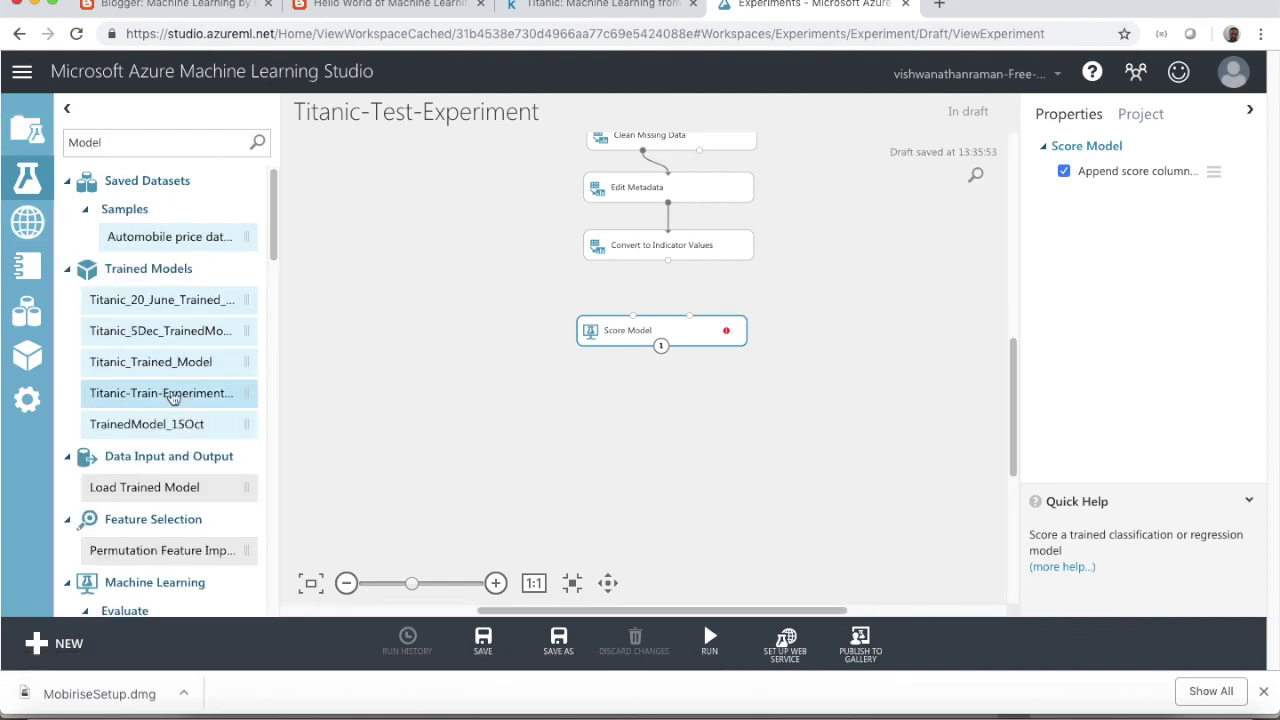
pyautogui.moveTo(172, 397); pyautogui.dragTo(445, 258)
pyautogui.click(445, 258)
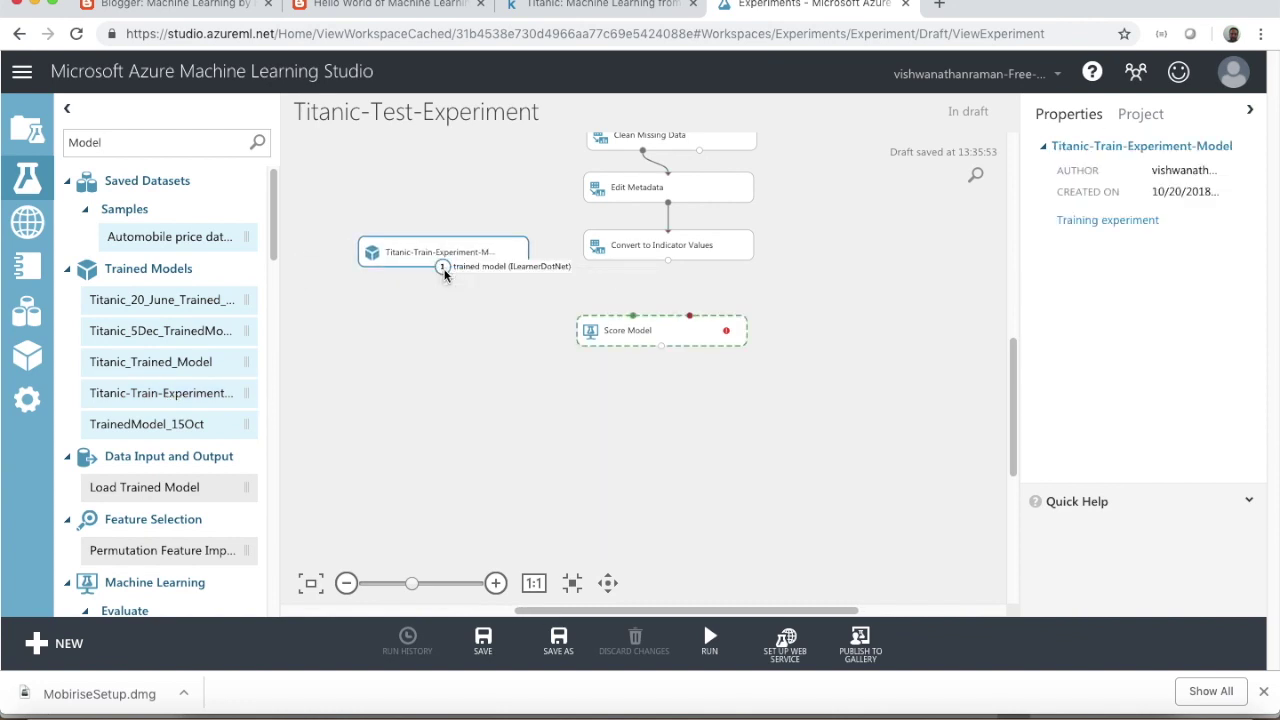
pyautogui.moveTo(445, 272); pyautogui.dragTo(581, 340)
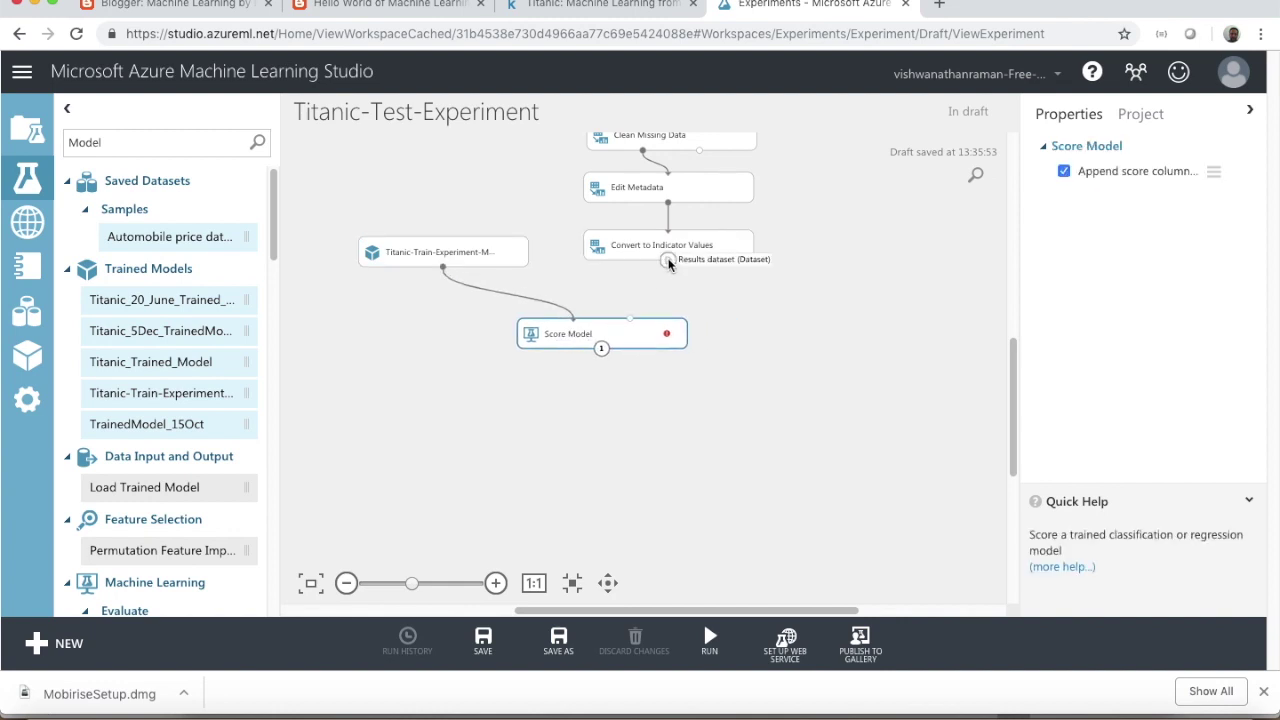
pyautogui.moveTo(669, 262); pyautogui.dragTo(633, 322)
# - Remove the Survived column from the column selection of Select Columns in Dataset below titanic_test
pyautogui.moveTo(1012, 437); pyautogui.dragTo(1001, 380)
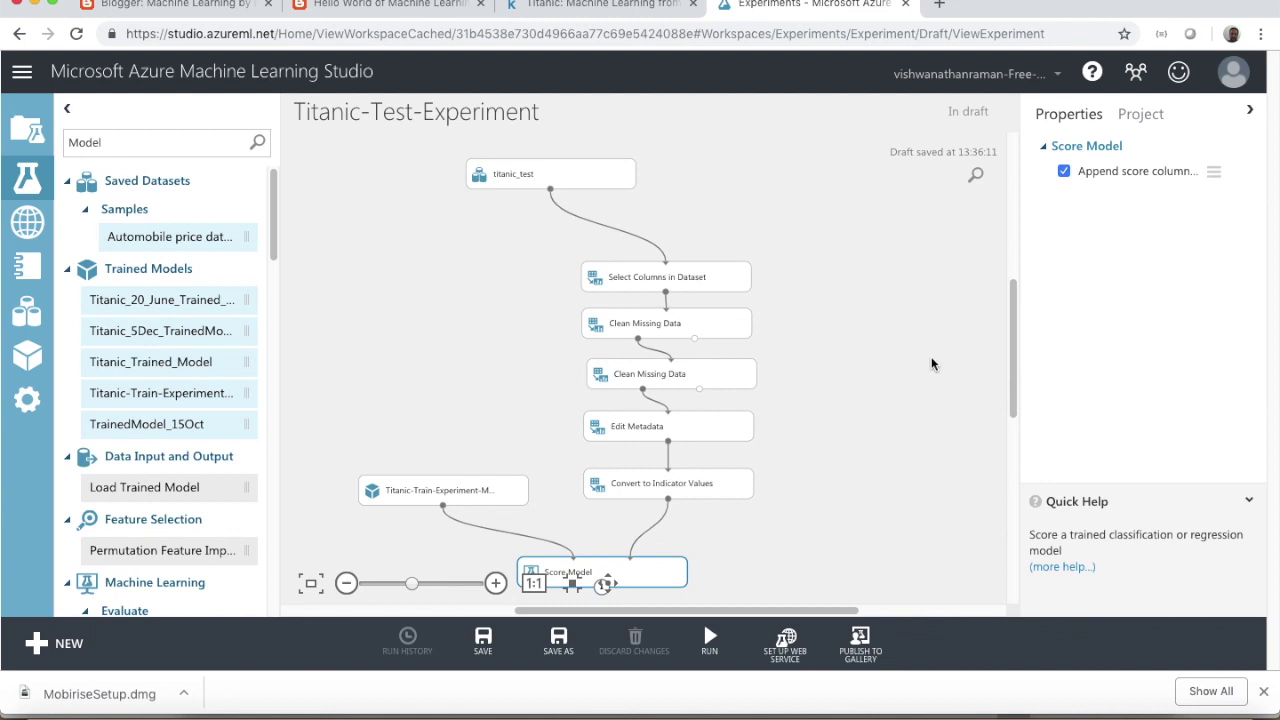
pyautogui.click(714, 285)
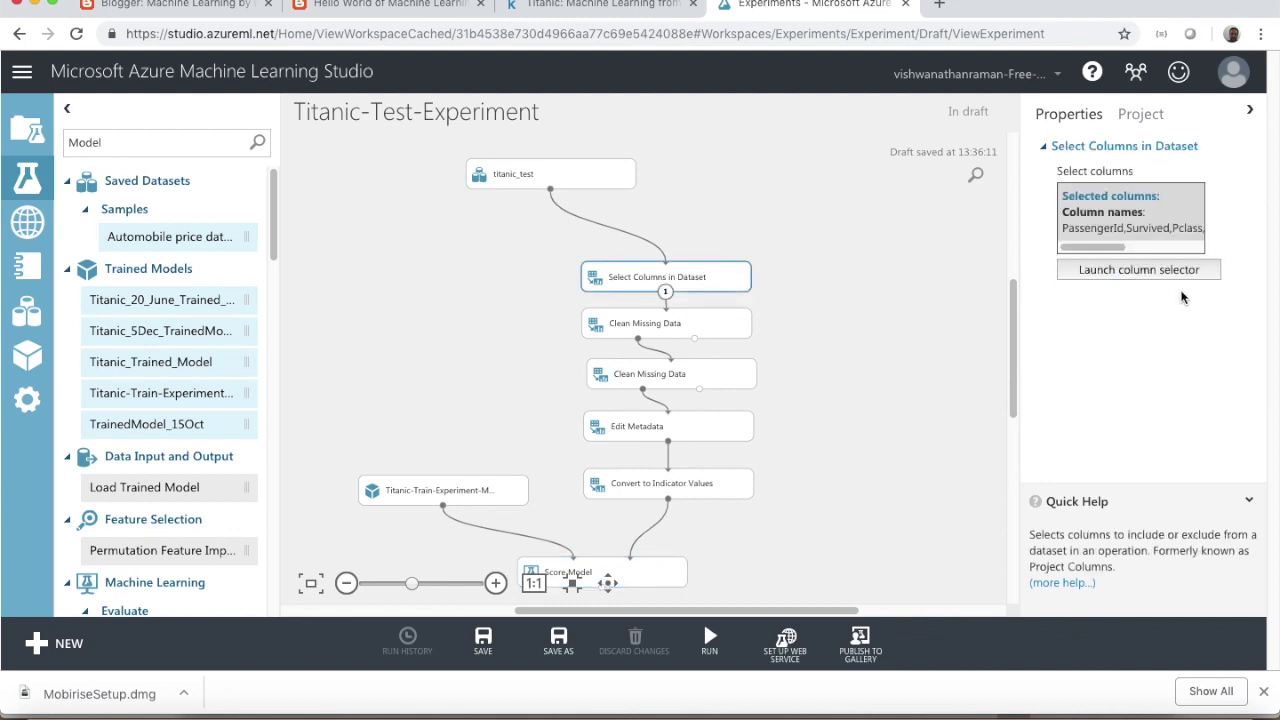
pyautogui.click(1167, 276)
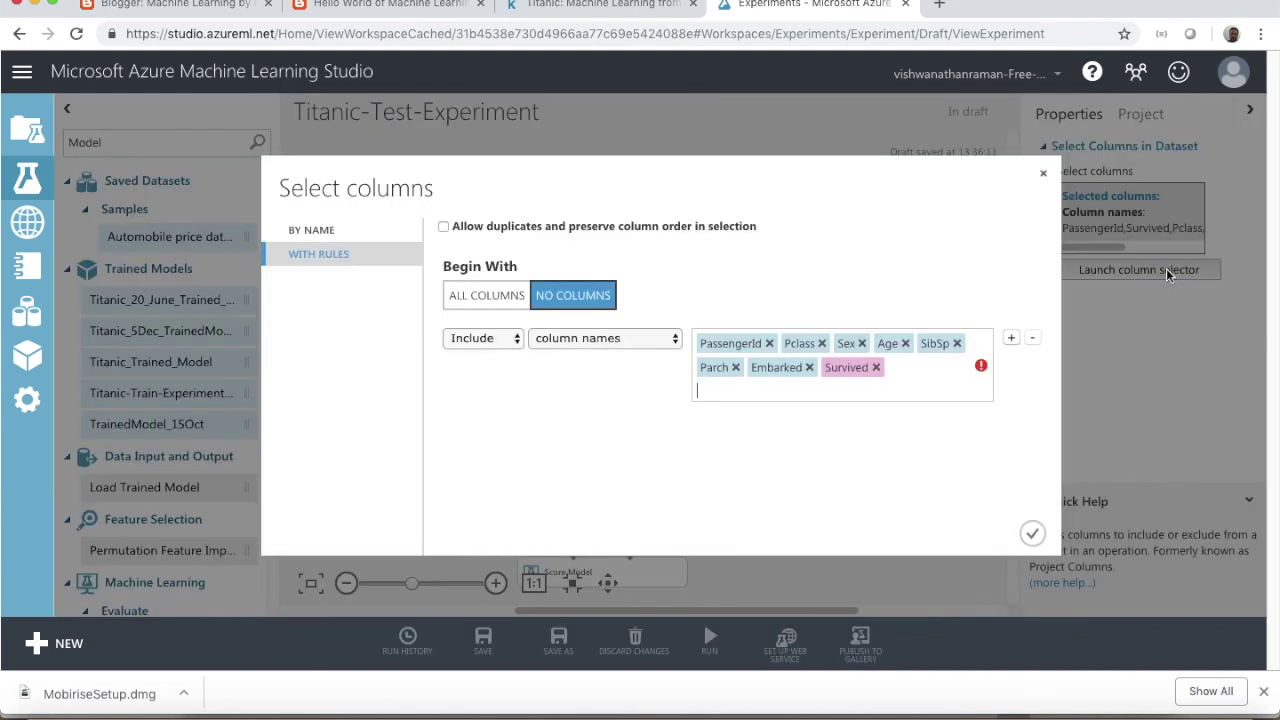
pyautogui.click(877, 368)
pyautogui.click(957, 258)
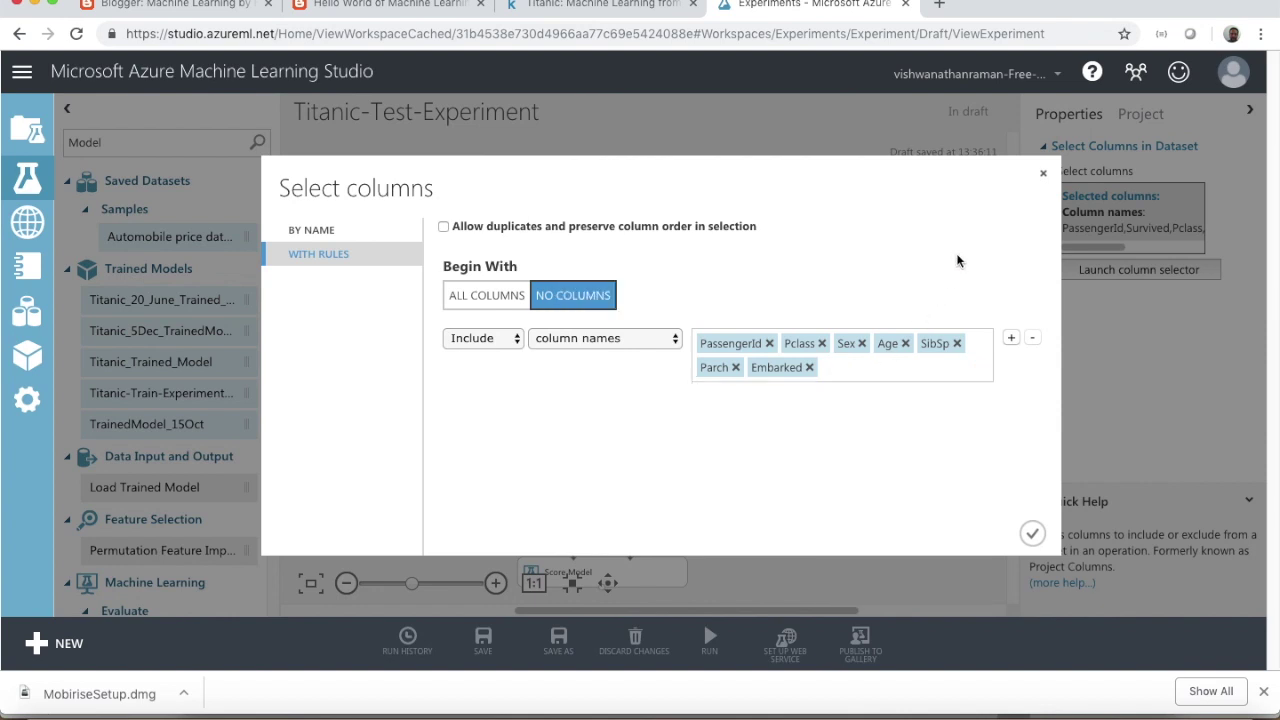
pyautogui.click(1032, 533)
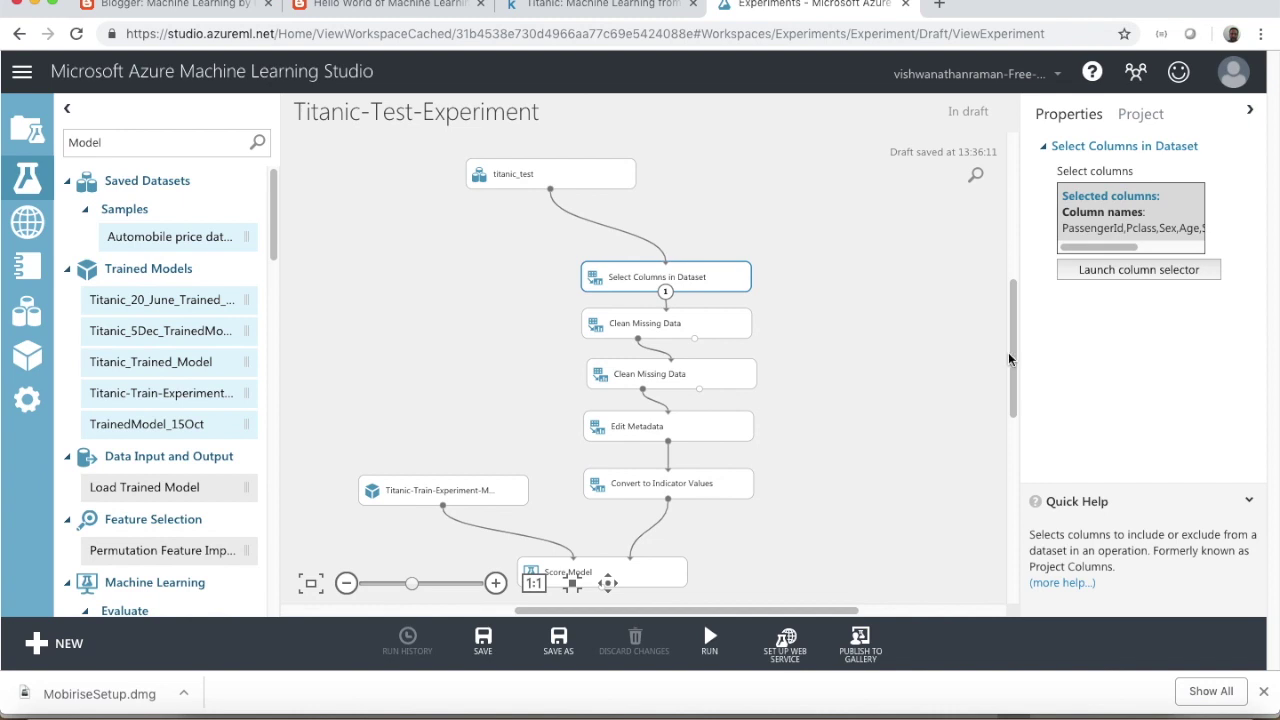
# - Find the Convert to CSV module and add it below Score Model
pyautogui.moveTo(1006, 351); pyautogui.dragTo(1000, 452)
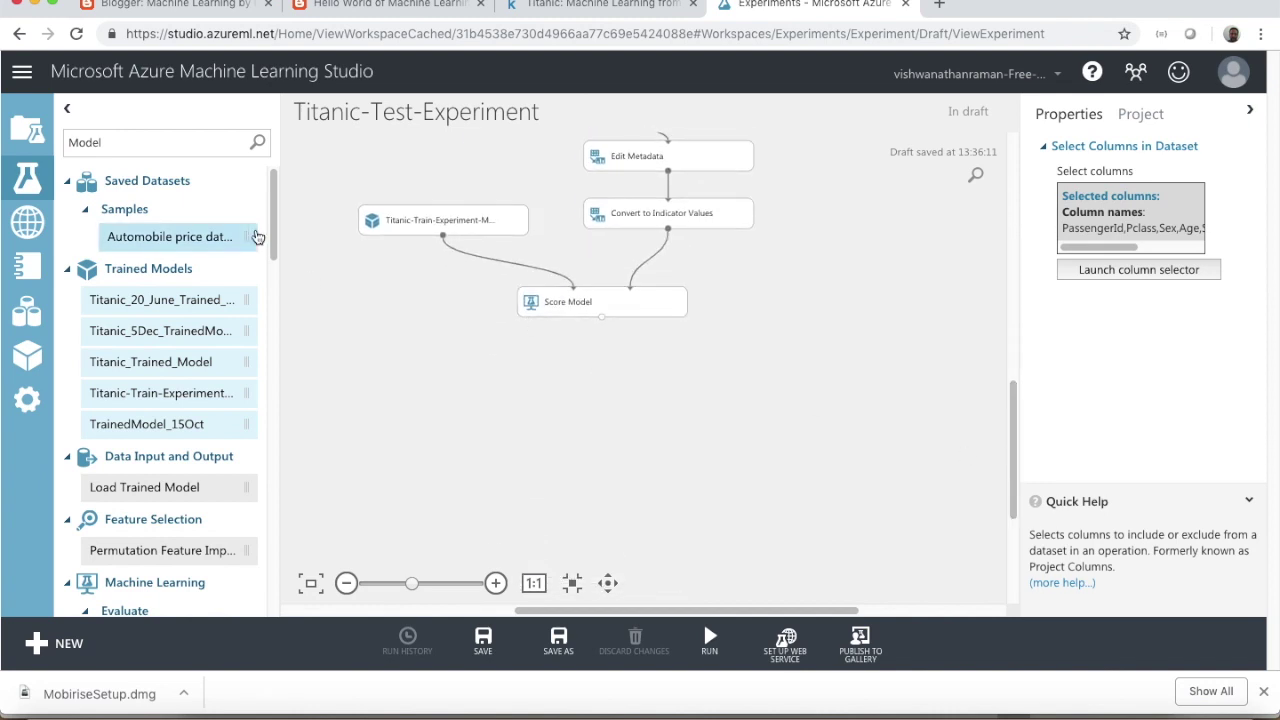
pyautogui.moveTo(150, 142); pyautogui.dragTo(16, 130)
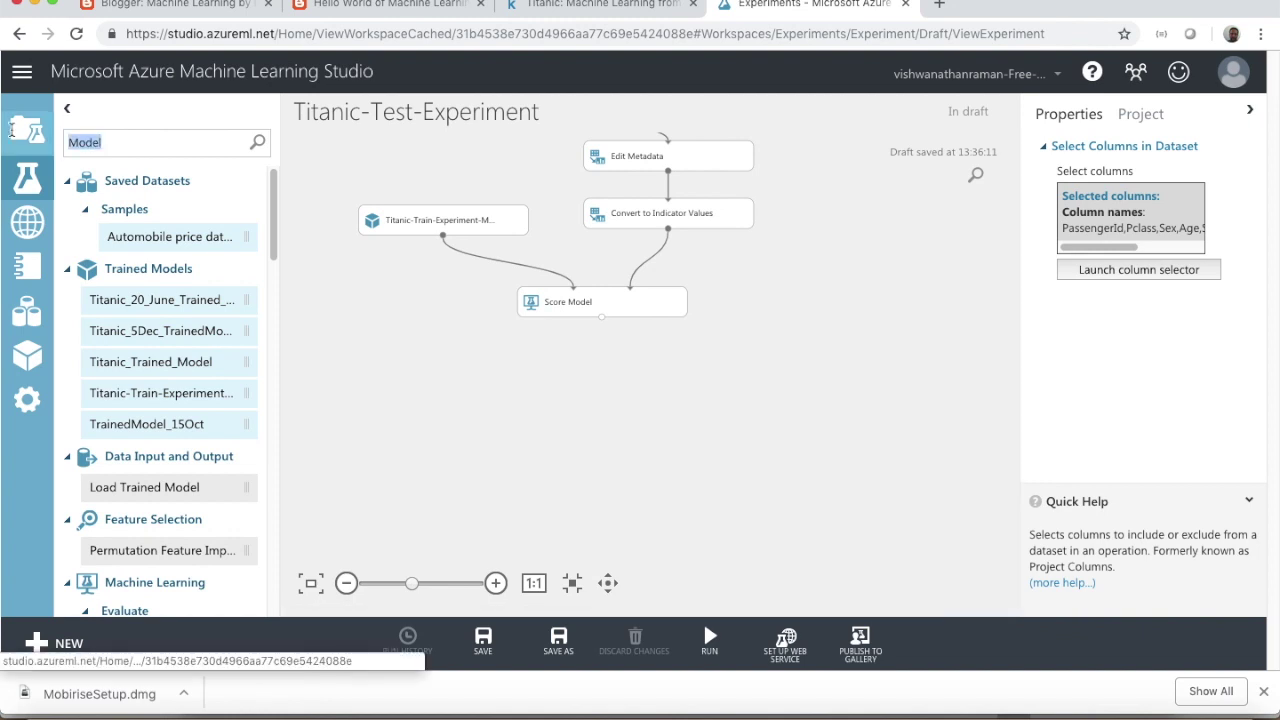
pyautogui.write('Convert')
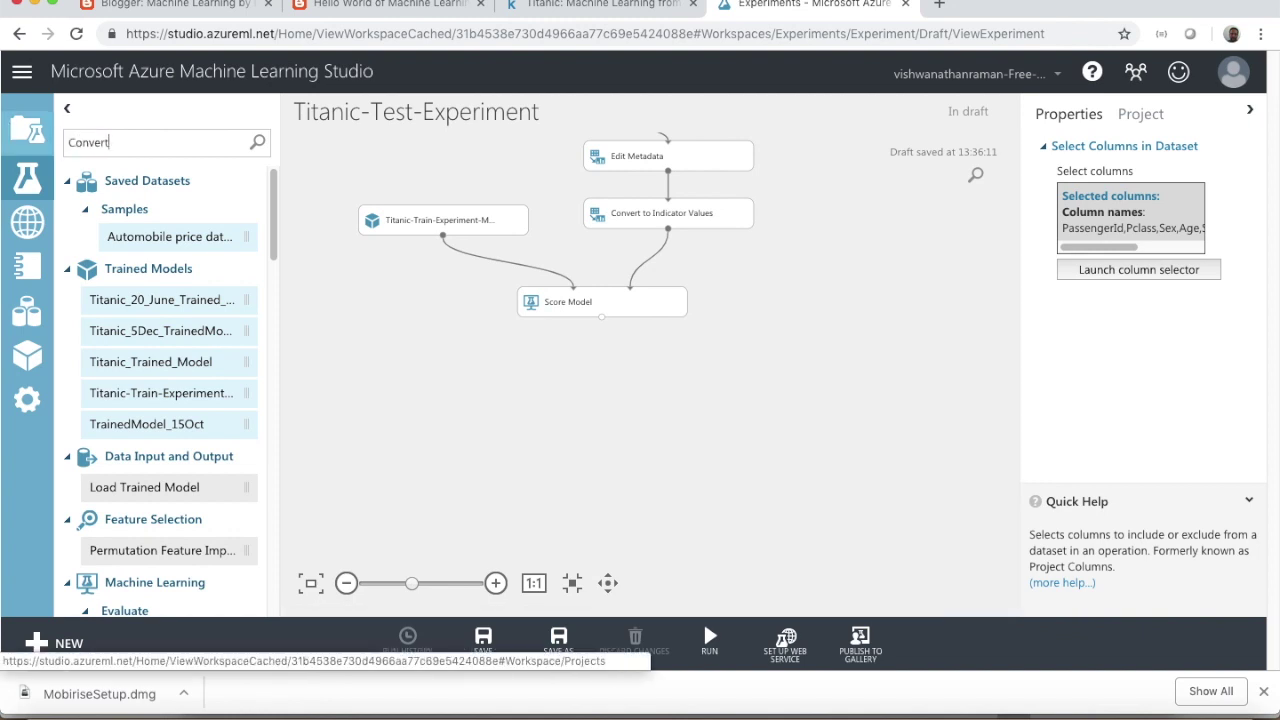
pyautogui.moveTo(168, 250)
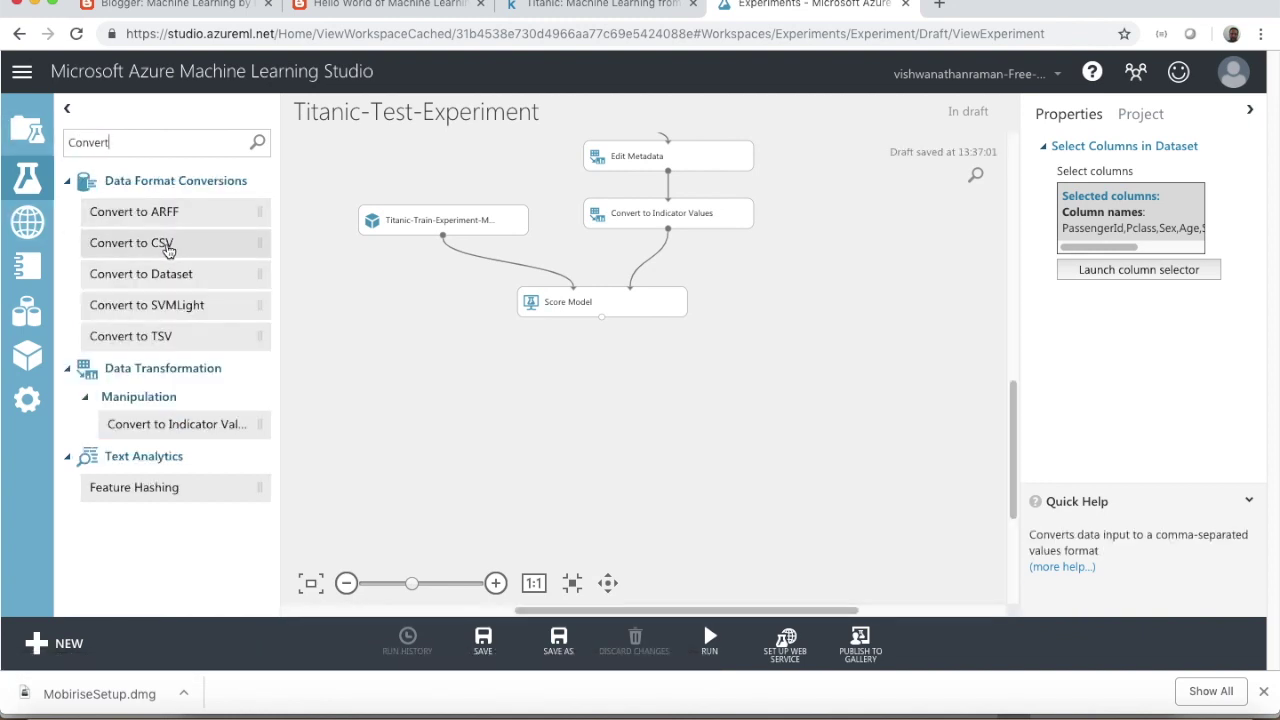
pyautogui.moveTo(168, 250); pyautogui.dragTo(606, 437)
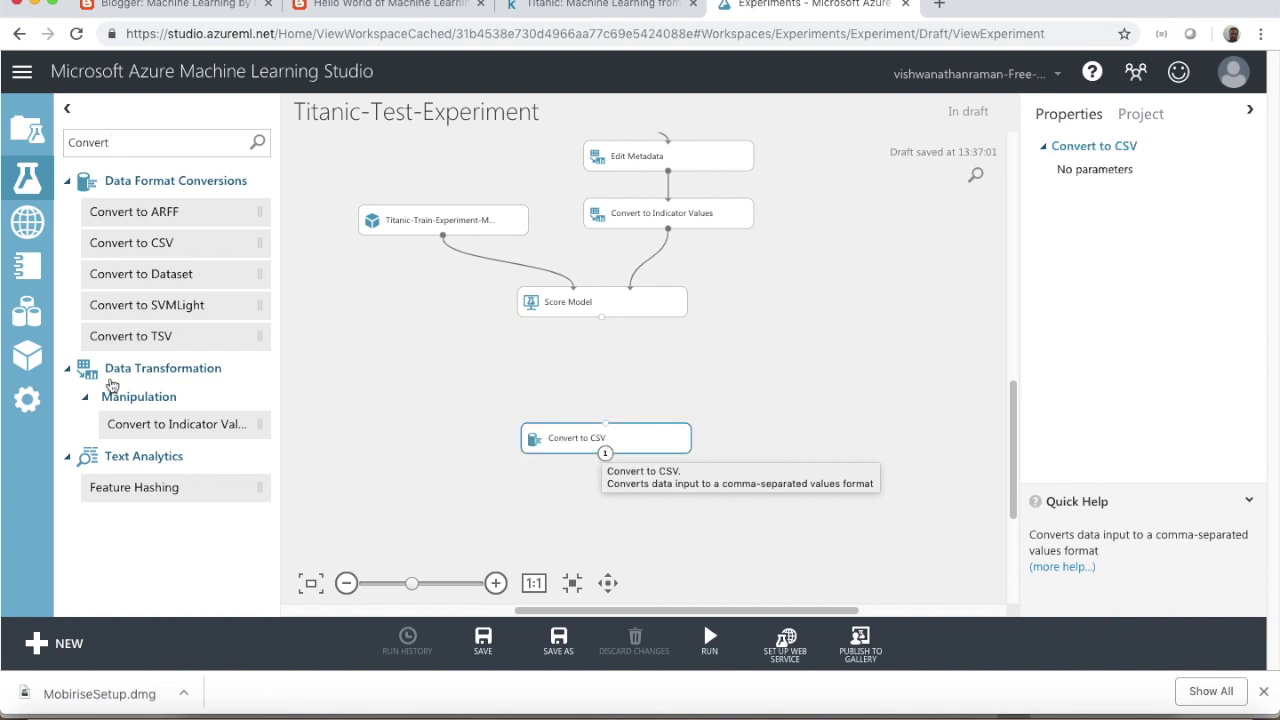
# - Find the Select Columns in Dataset module, insert it between Score Model and Convert to CSV, and connect it to both
pyautogui.doubleClick(110, 142)
pyautogui.write('S')
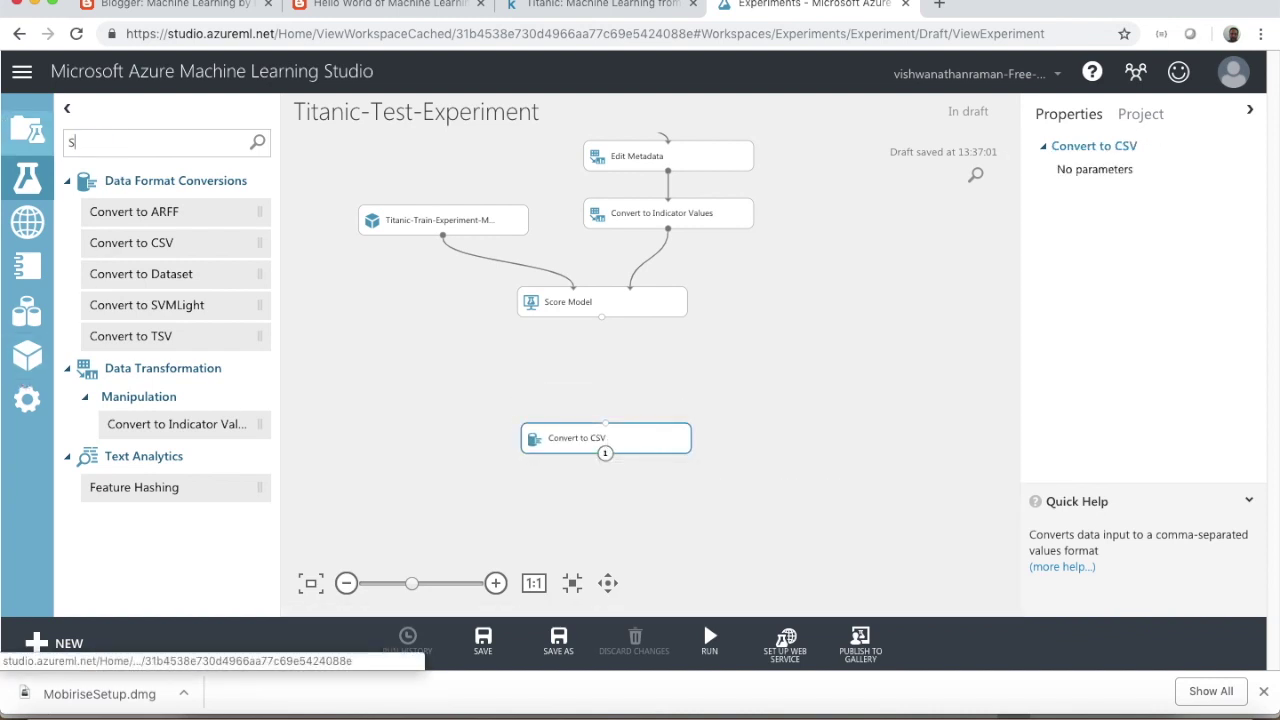
pyautogui.write('elect')
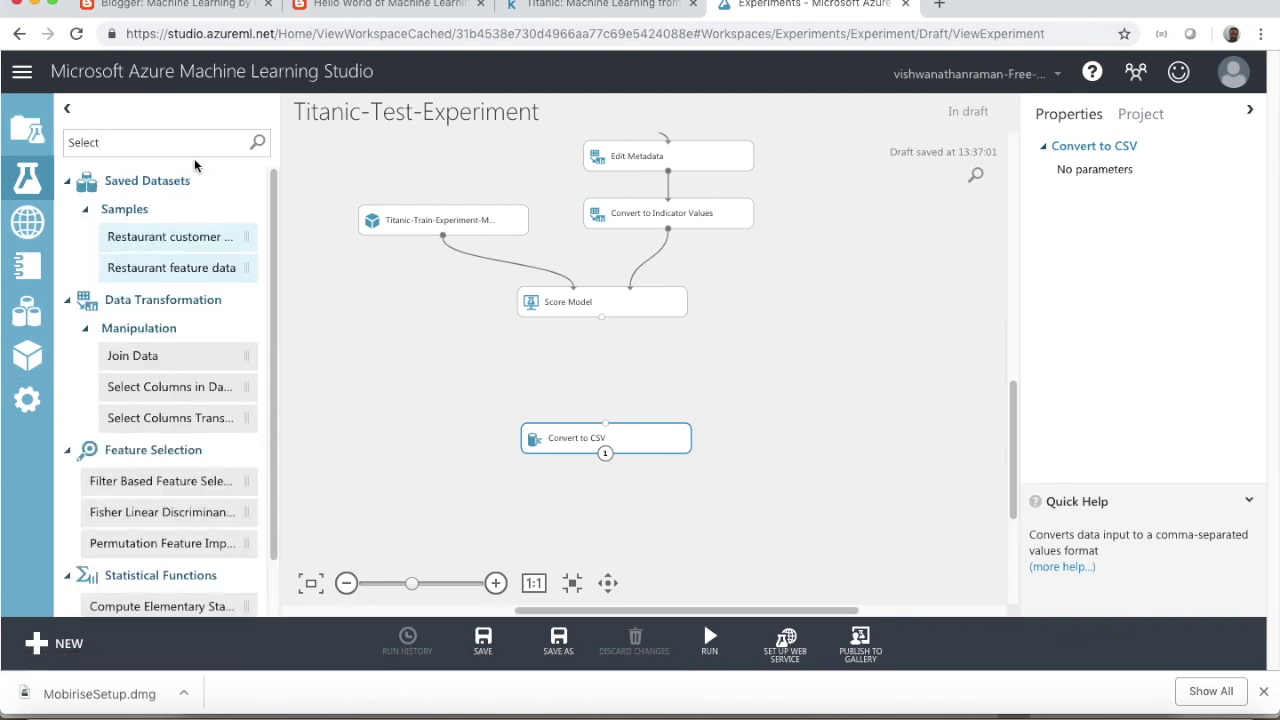
pyautogui.write(' Column')
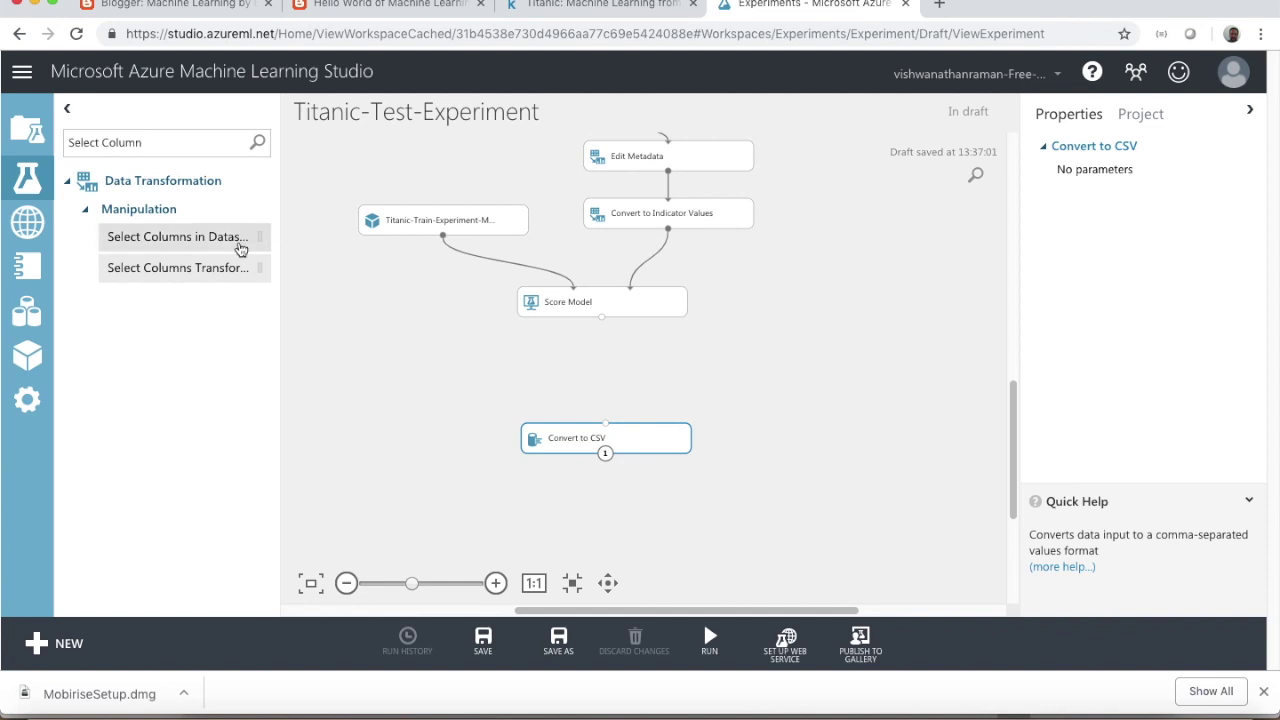
pyautogui.moveTo(226, 252); pyautogui.dragTo(601, 377)
pyautogui.moveTo(601, 317); pyautogui.dragTo(605, 436)
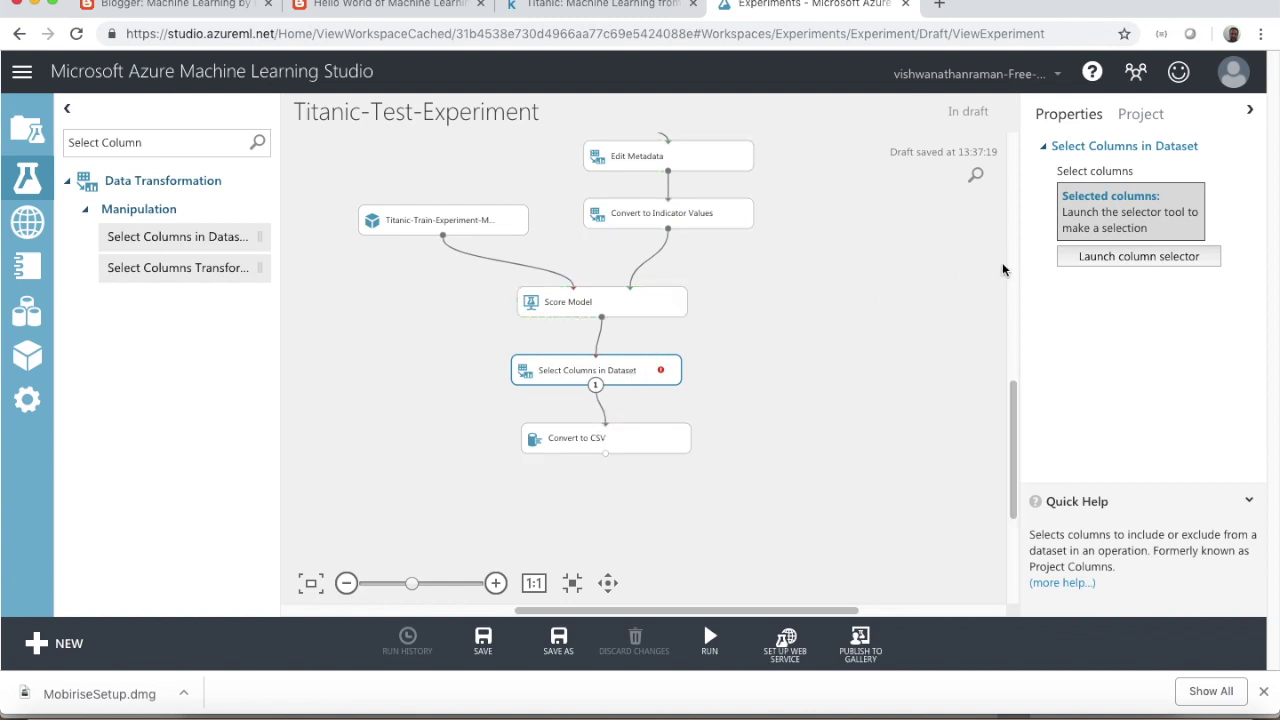
# - Dismiss the column selection for the Select Columns in Dataset module below Score Model and delete that module
pyautogui.click(1130, 256)
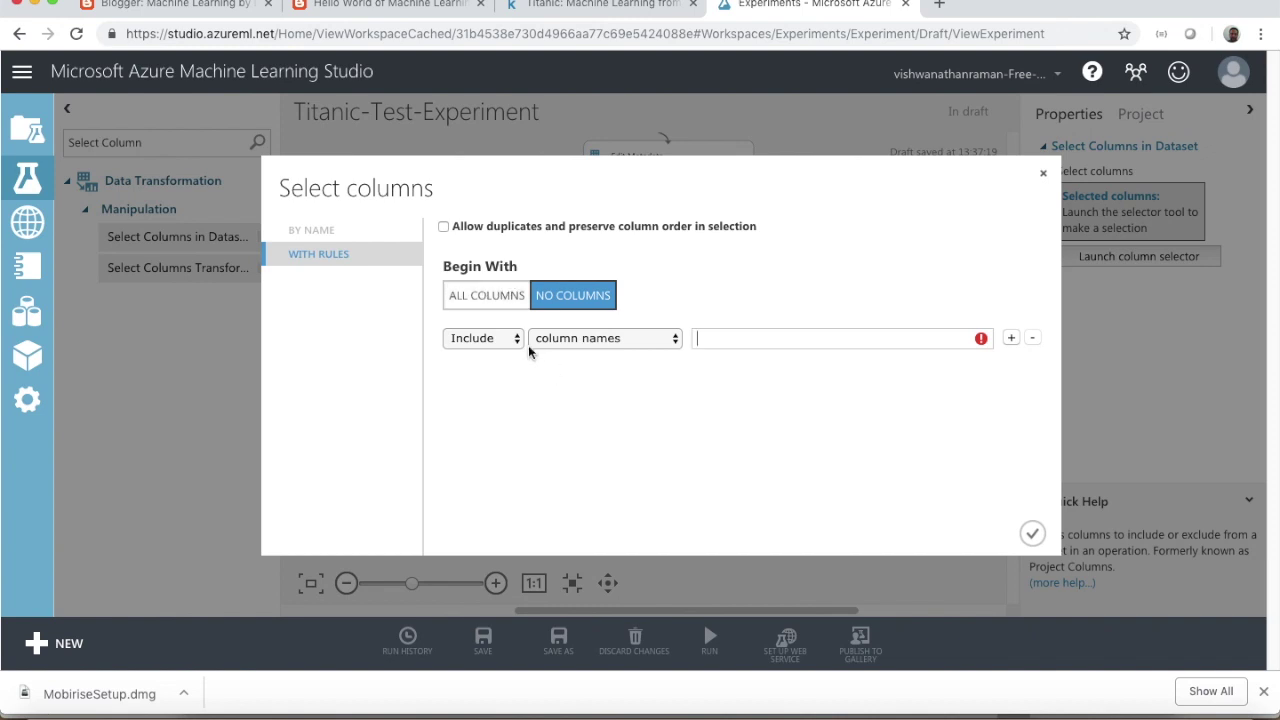
pyautogui.click(488, 294)
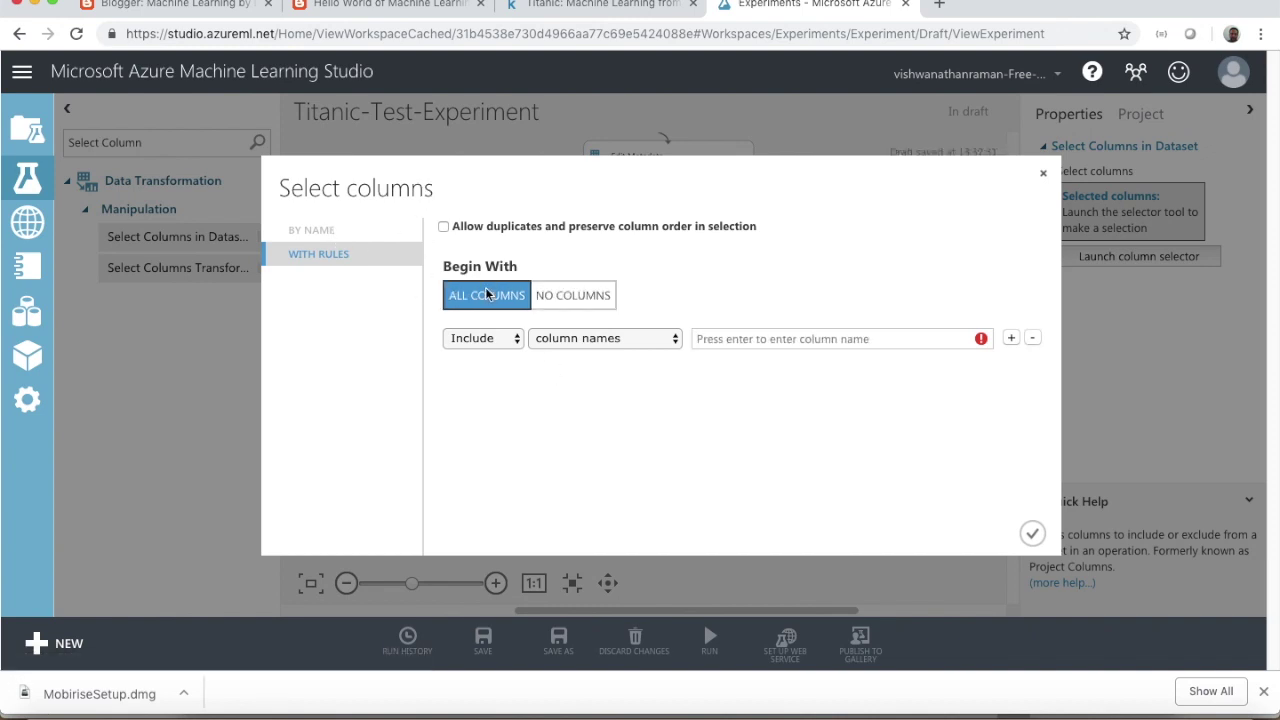
pyautogui.click(586, 297)
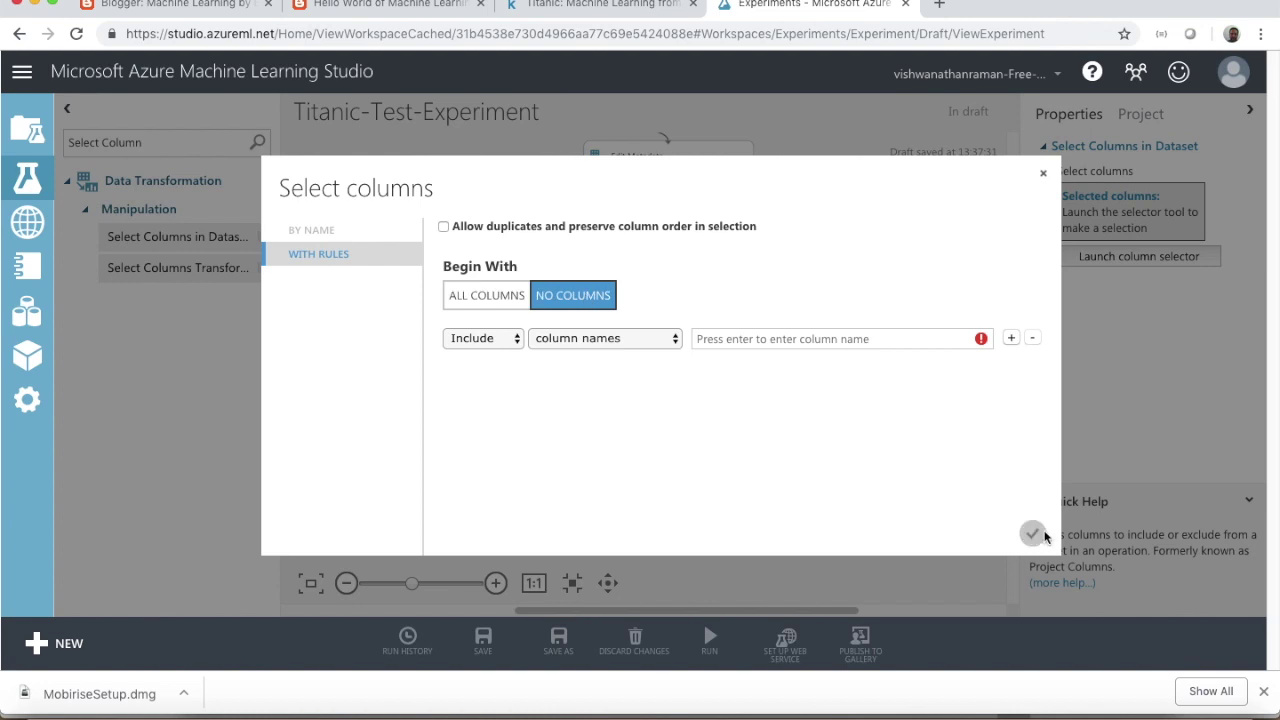
pyautogui.click(1043, 178)
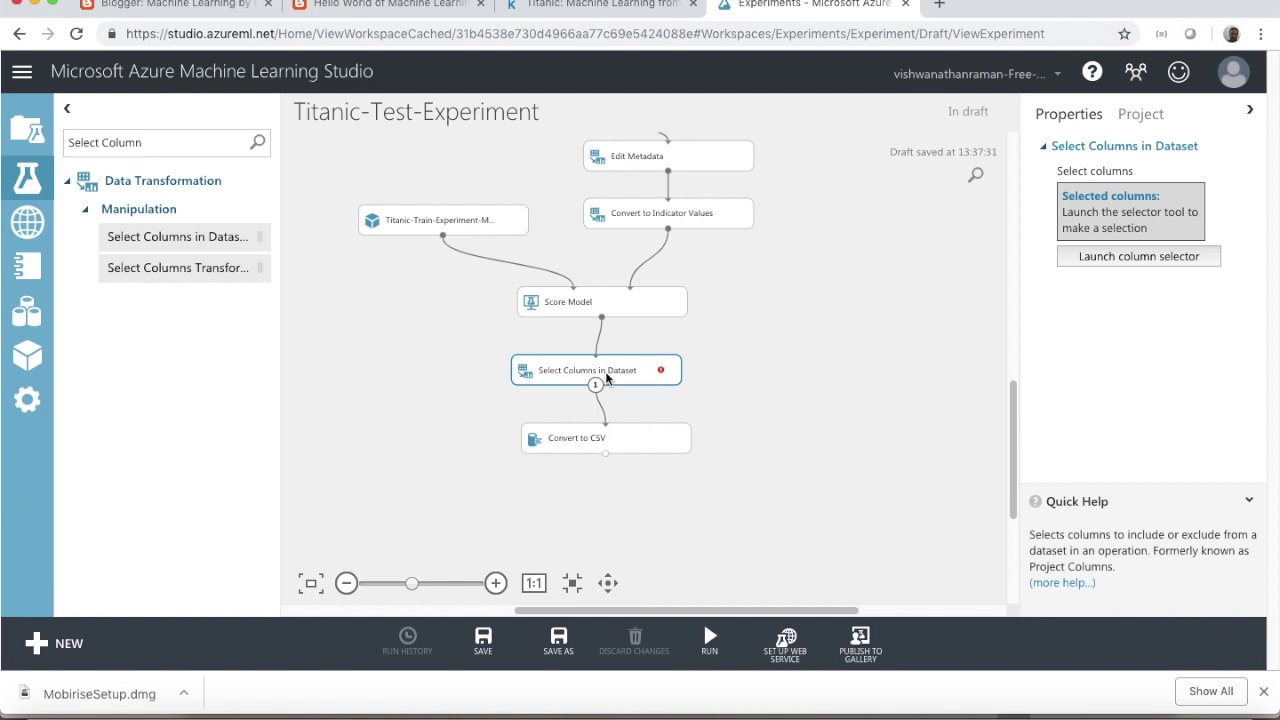
pyautogui.rightClick(655, 373)
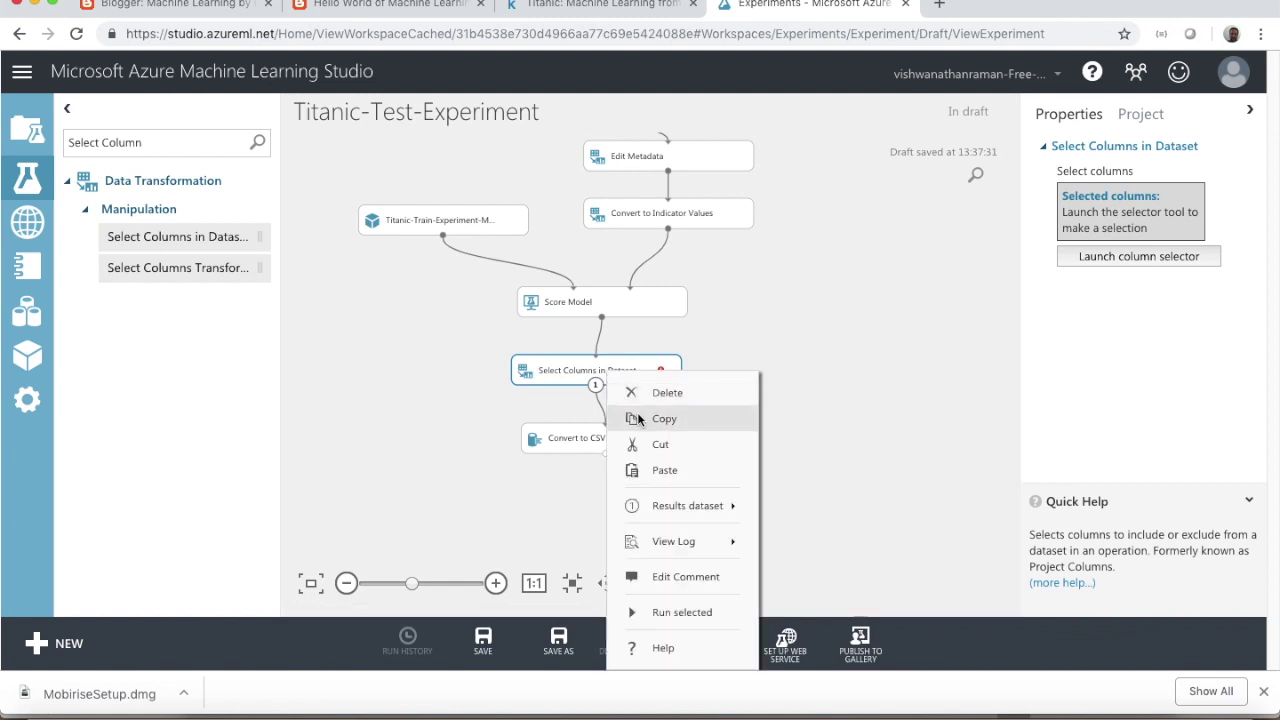
pyautogui.click(654, 392)
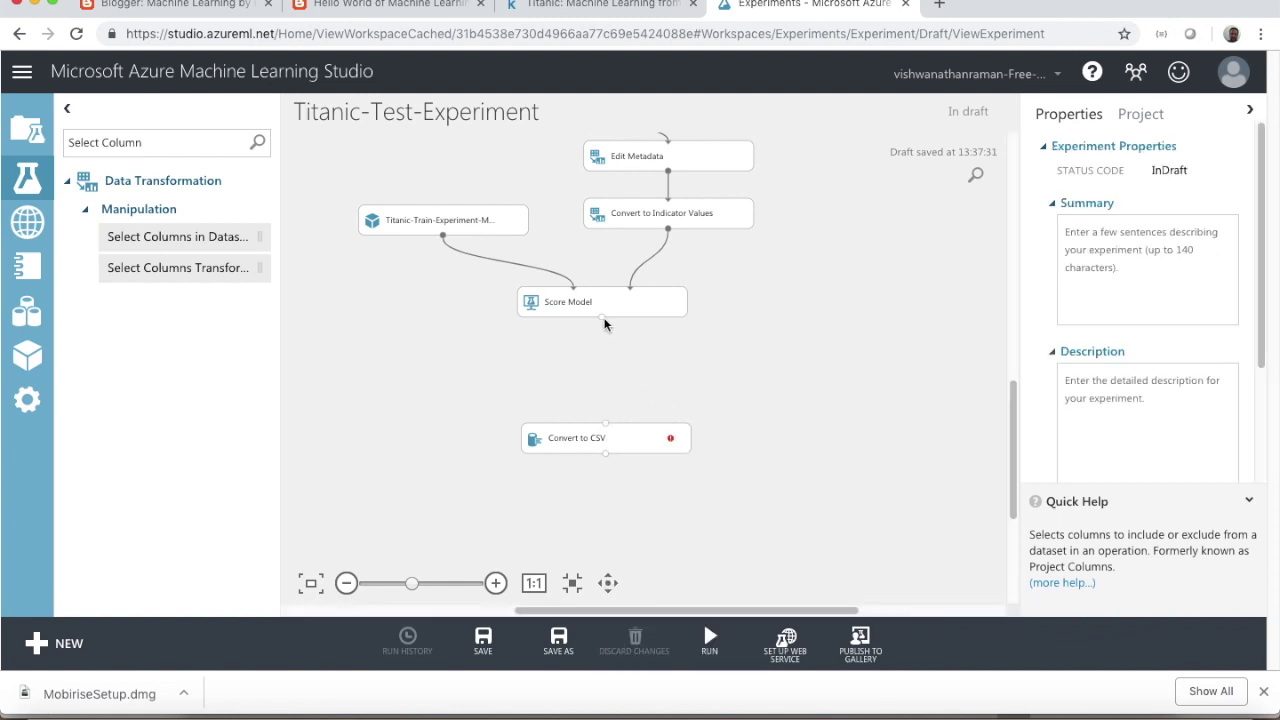
# - Connect Score Model's output directly to Convert to CSV and run the Titanic-Test-Experiment
pyautogui.moveTo(601, 318); pyautogui.dragTo(605, 425)
pyautogui.click(711, 645)
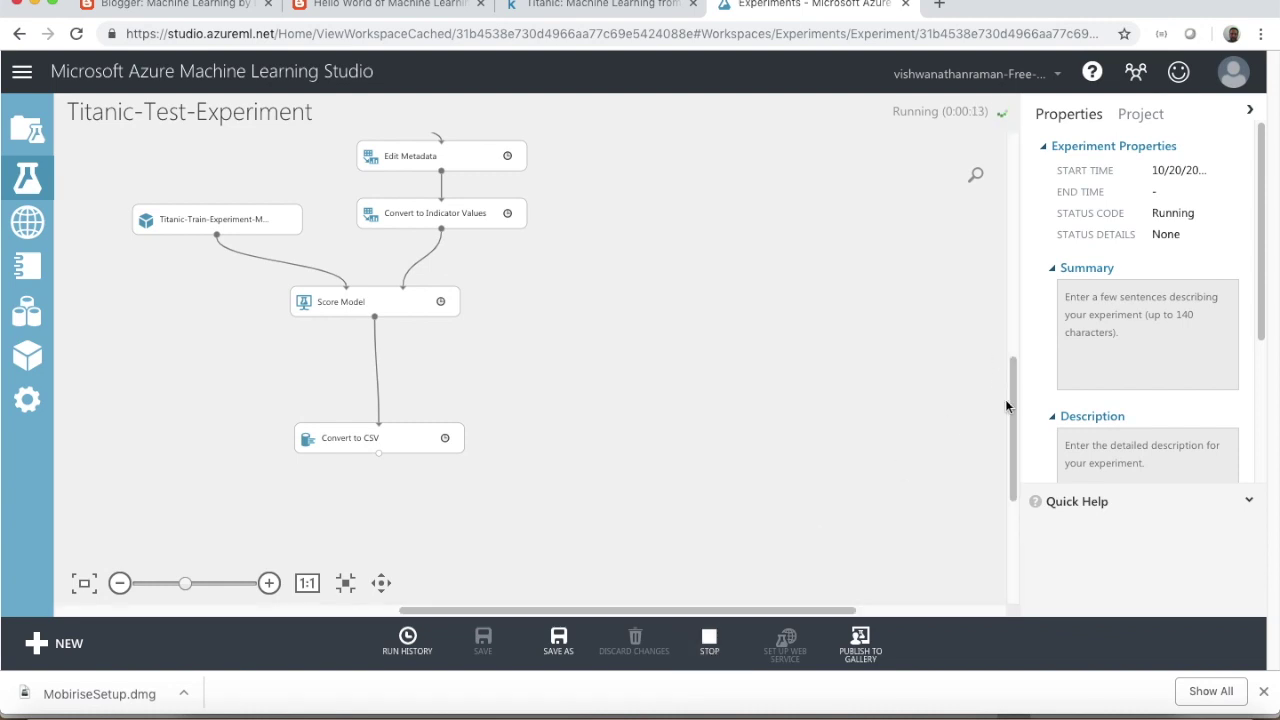
pyautogui.moveTo(1007, 400); pyautogui.dragTo(1008, 323)
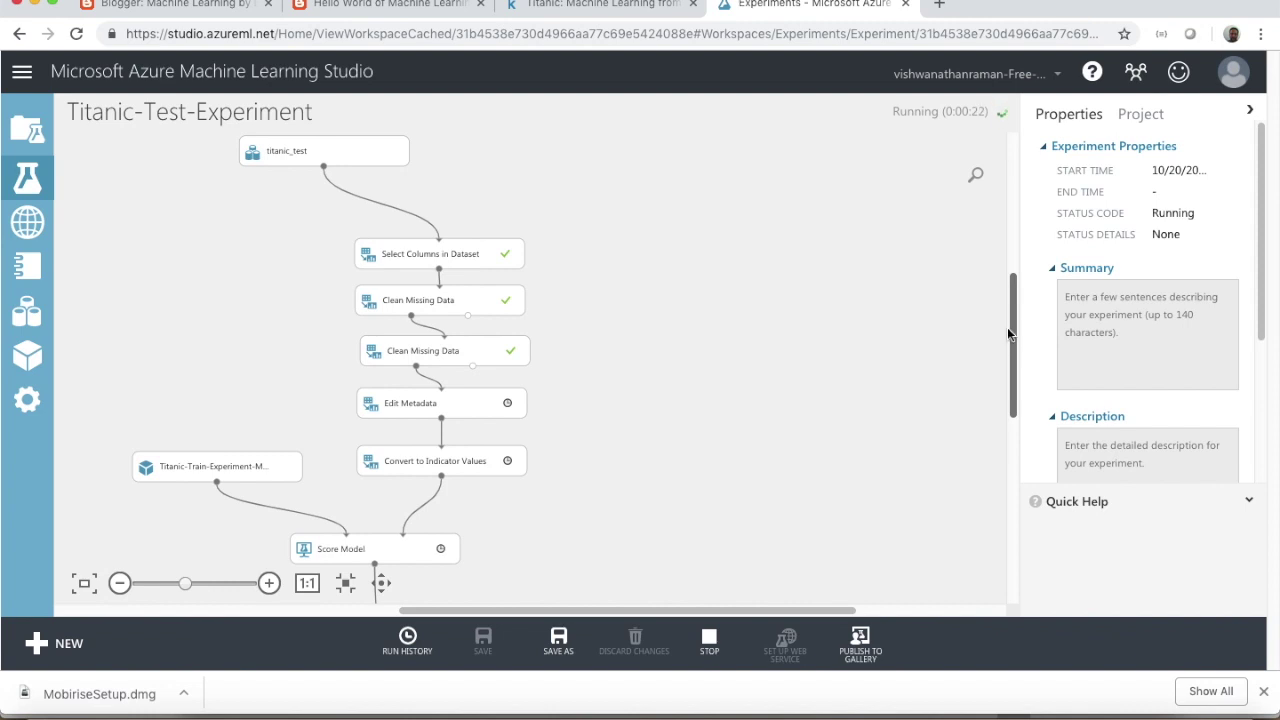
pyautogui.moveTo(1009, 327); pyautogui.dragTo(1009, 374)
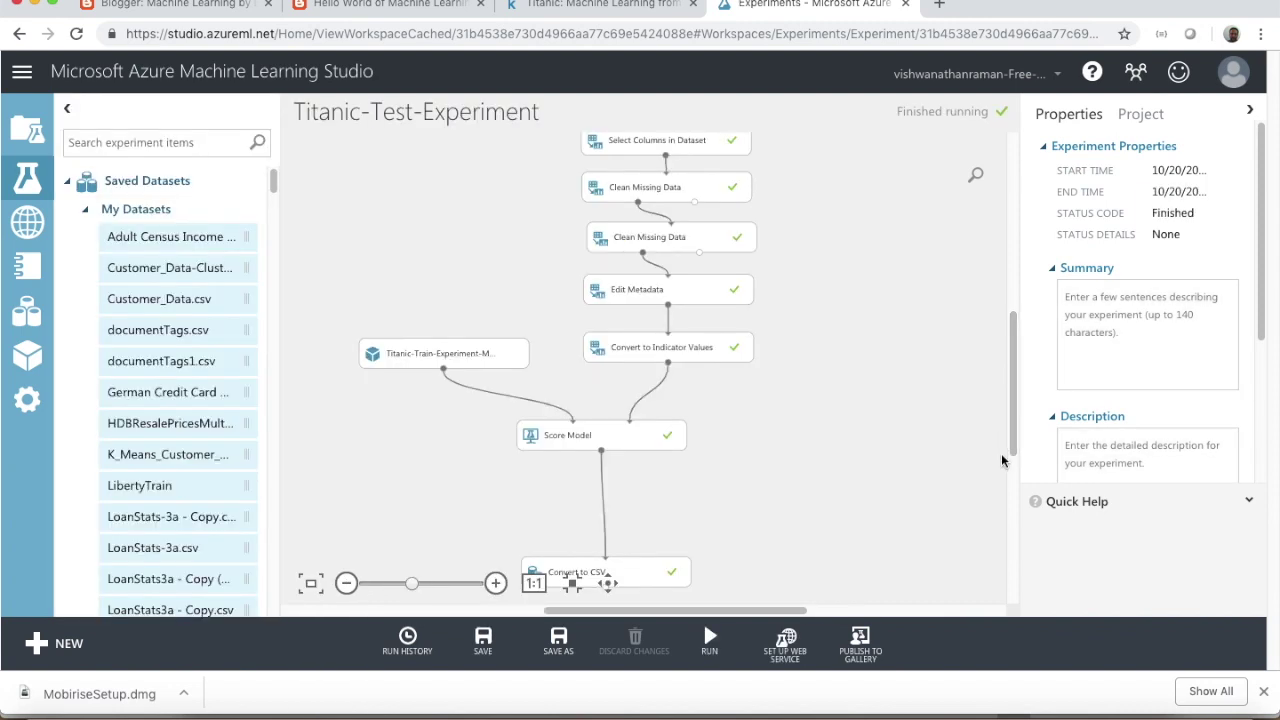
# - Visualize Score Model's scored dataset and examine the Scored Labels and Scored Probabilities for passengers 892 and 896
pyautogui.rightClick(600, 452)
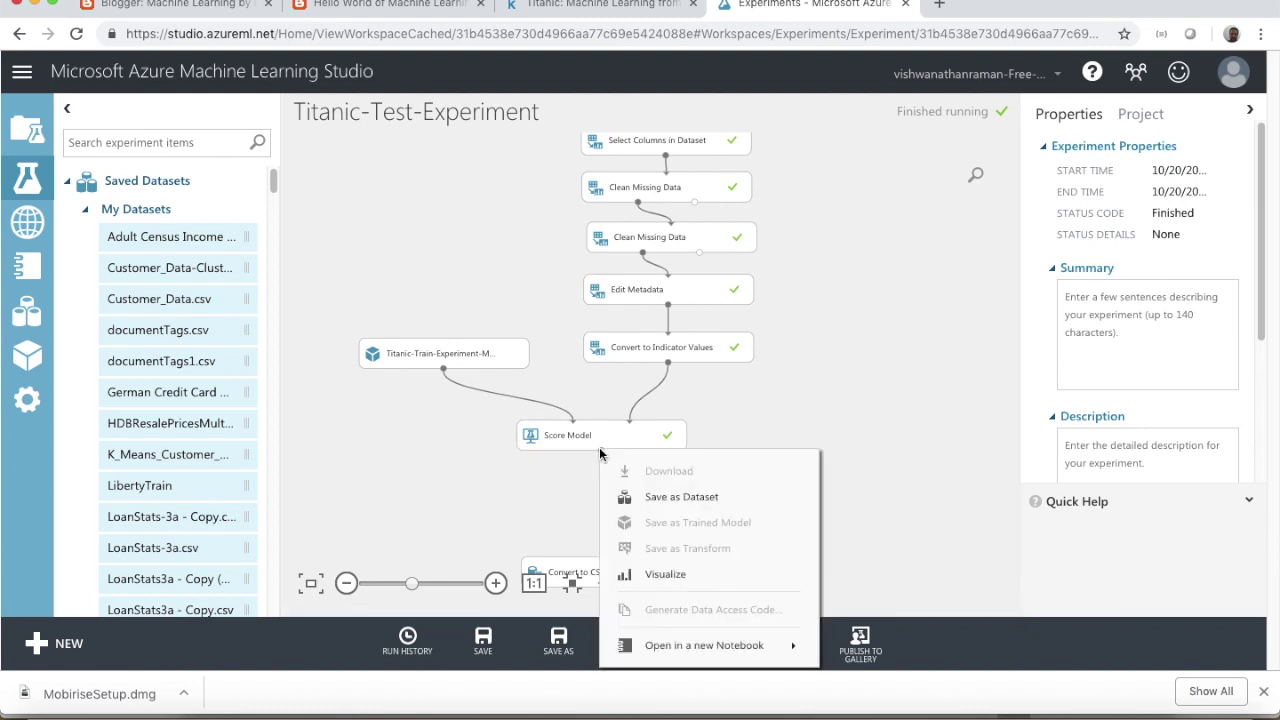
pyautogui.click(677, 584)
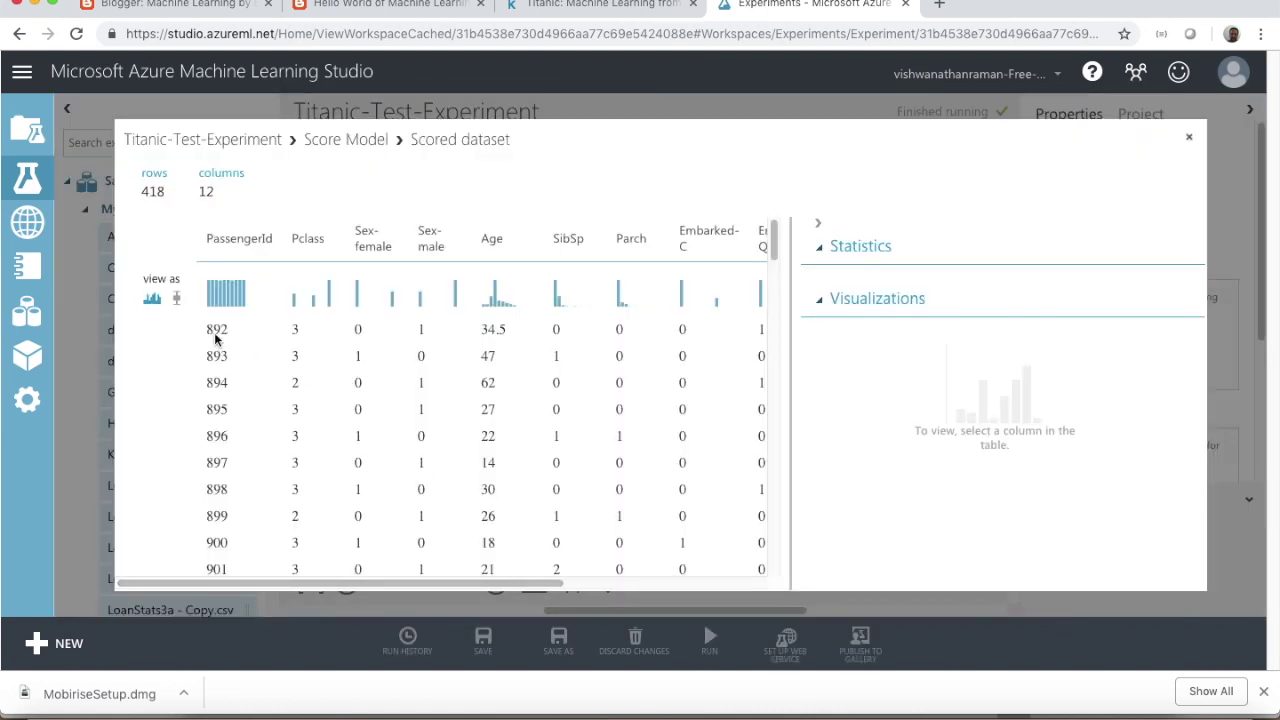
pyautogui.moveTo(214, 332); pyautogui.dragTo(354, 331)
pyautogui.moveTo(480, 584); pyautogui.dragTo(786, 543)
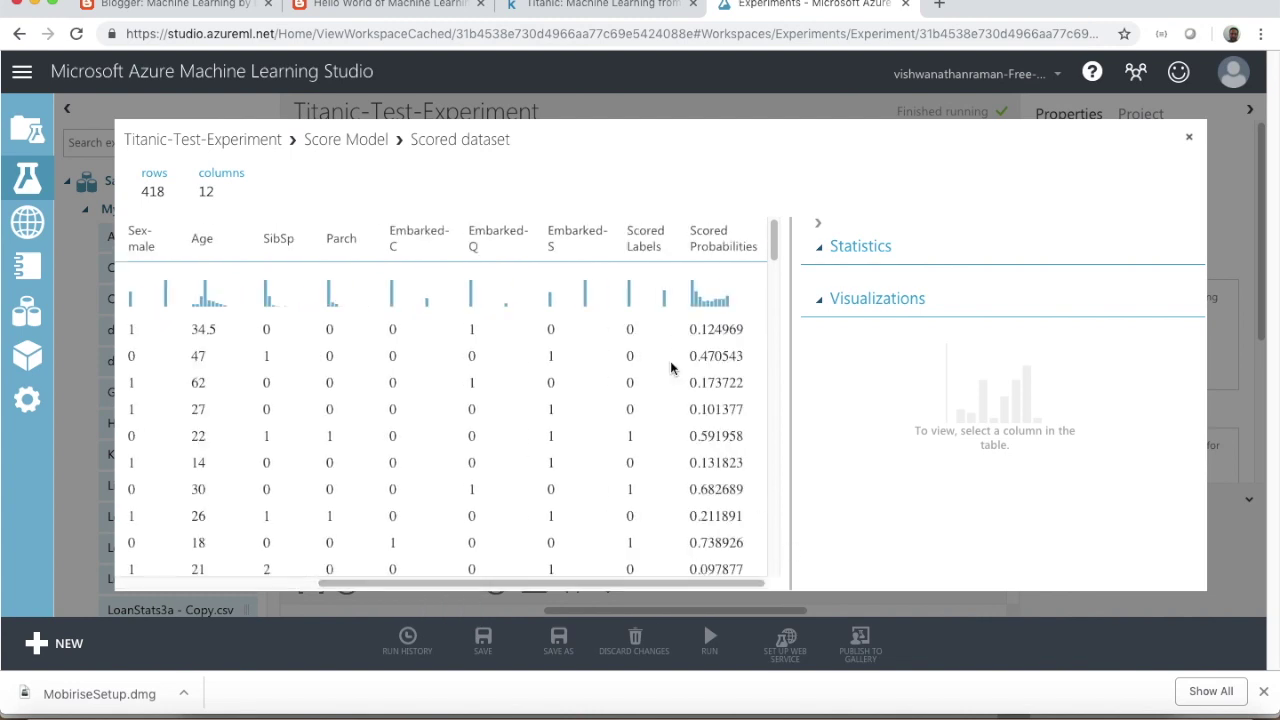
pyautogui.moveTo(748, 335); pyautogui.dragTo(544, 341)
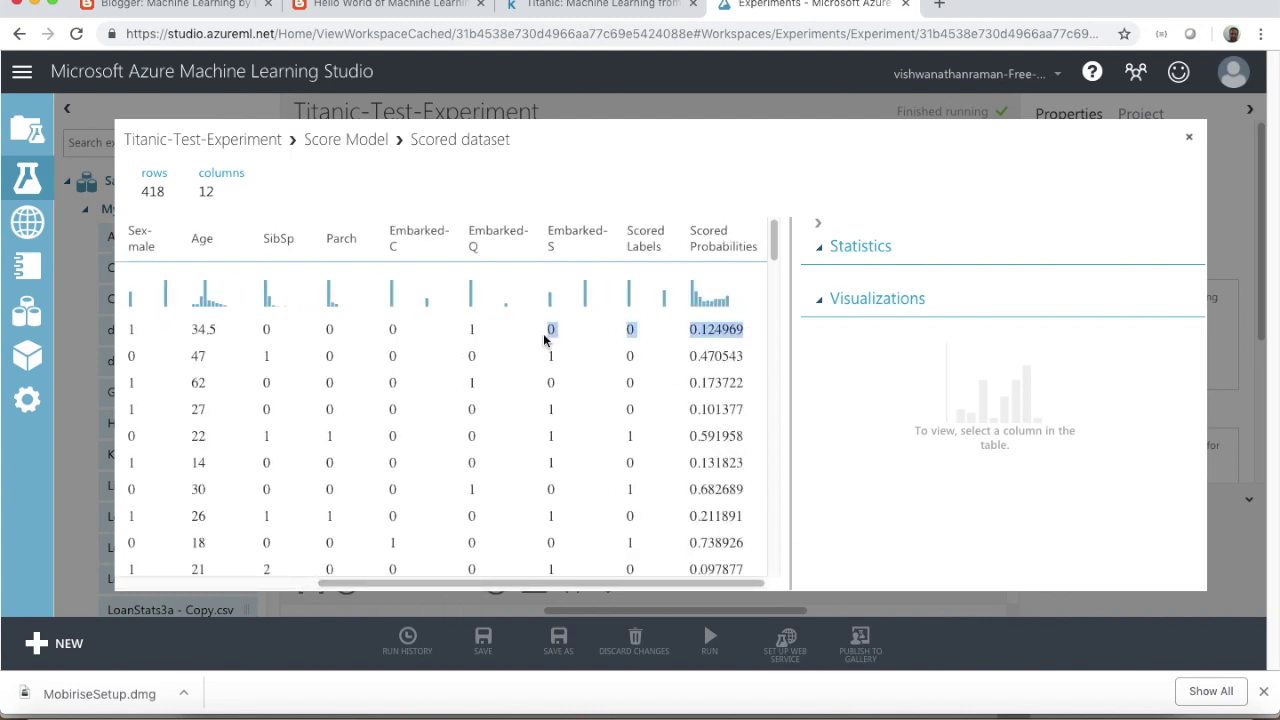
pyautogui.click(745, 438)
pyautogui.moveTo(748, 440); pyautogui.dragTo(200, 440)
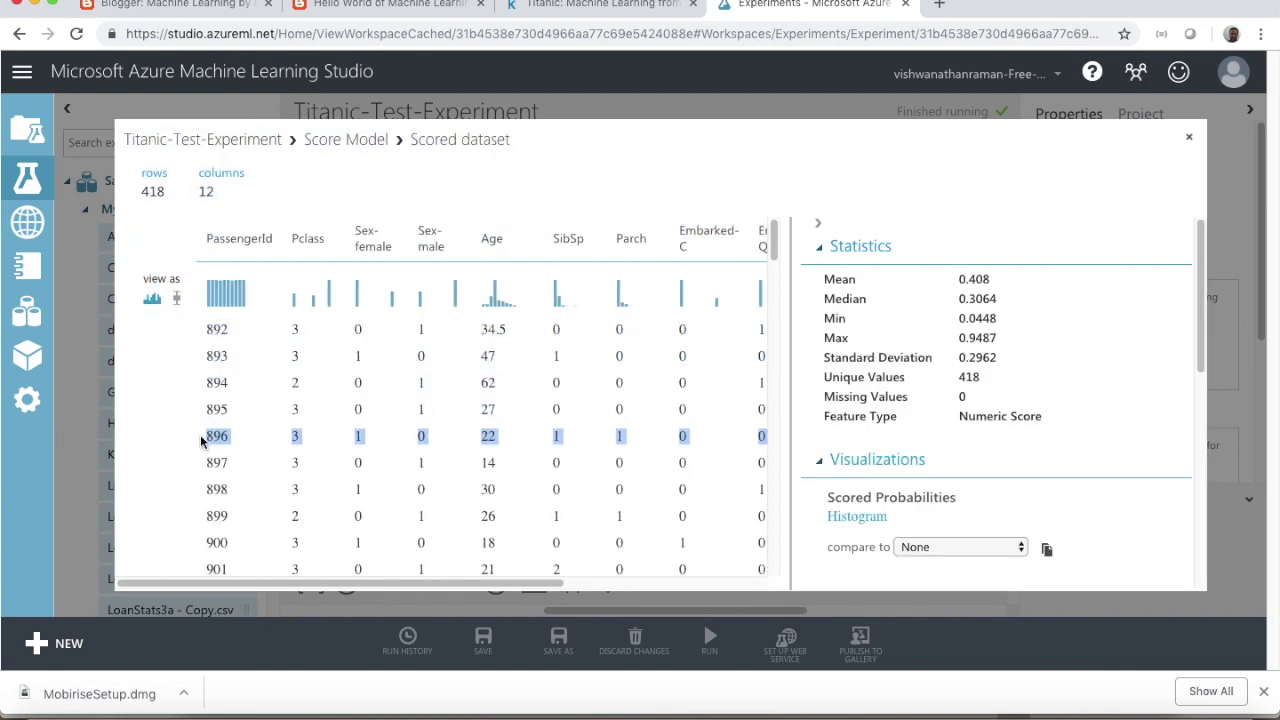
pyautogui.moveTo(437, 584); pyautogui.dragTo(709, 596)
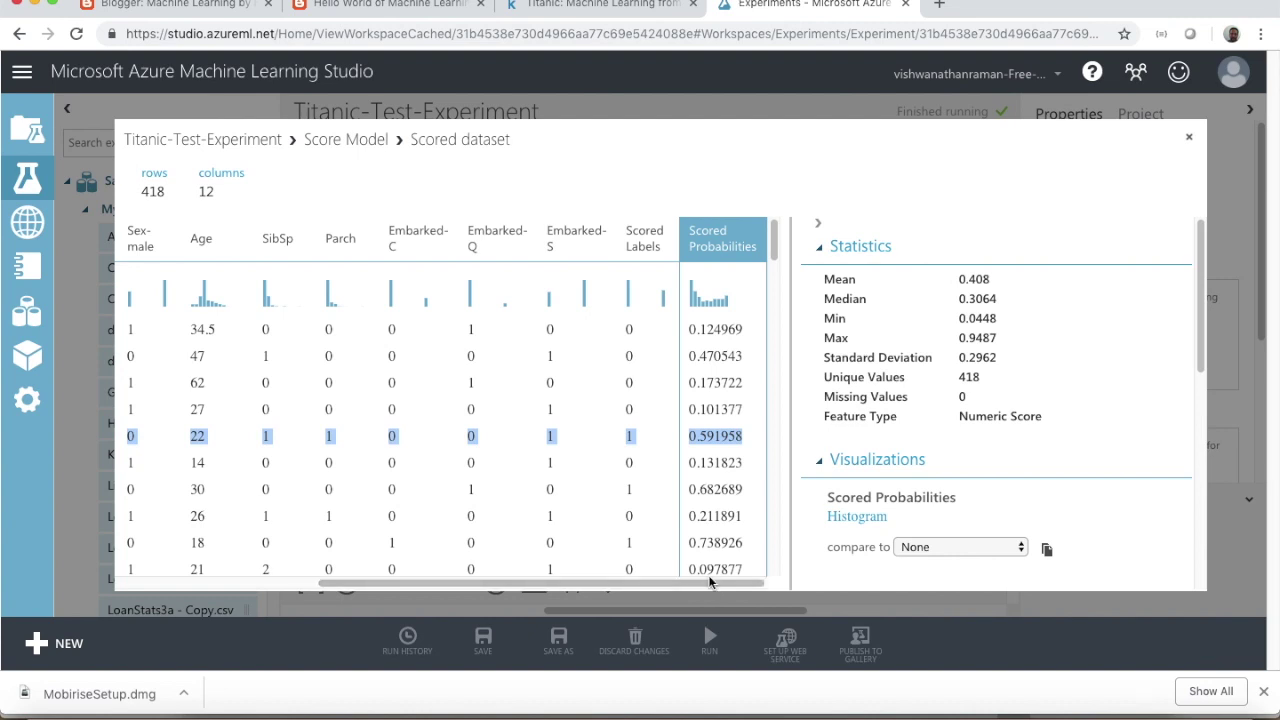
# - Examine the statistics and histogram of the Scored Labels column, then close the scored dataset view
pyautogui.click(638, 236)
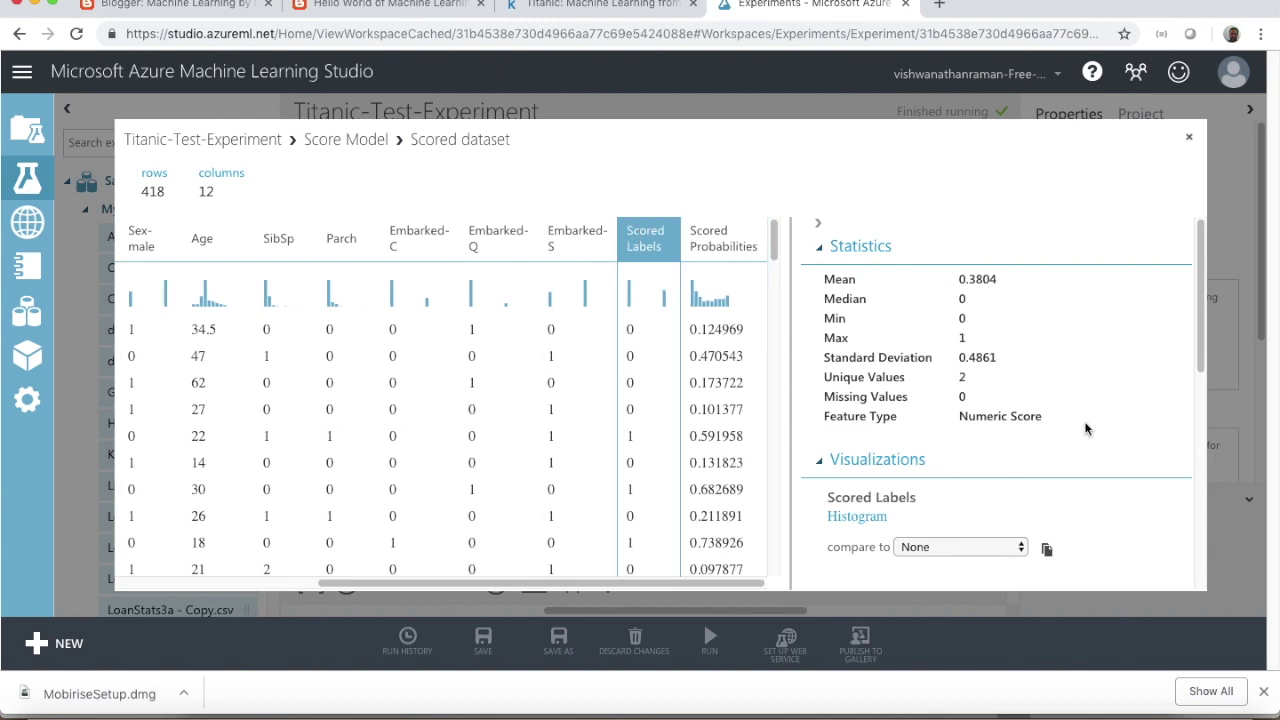
pyautogui.moveTo(1201, 315); pyautogui.dragTo(1203, 481)
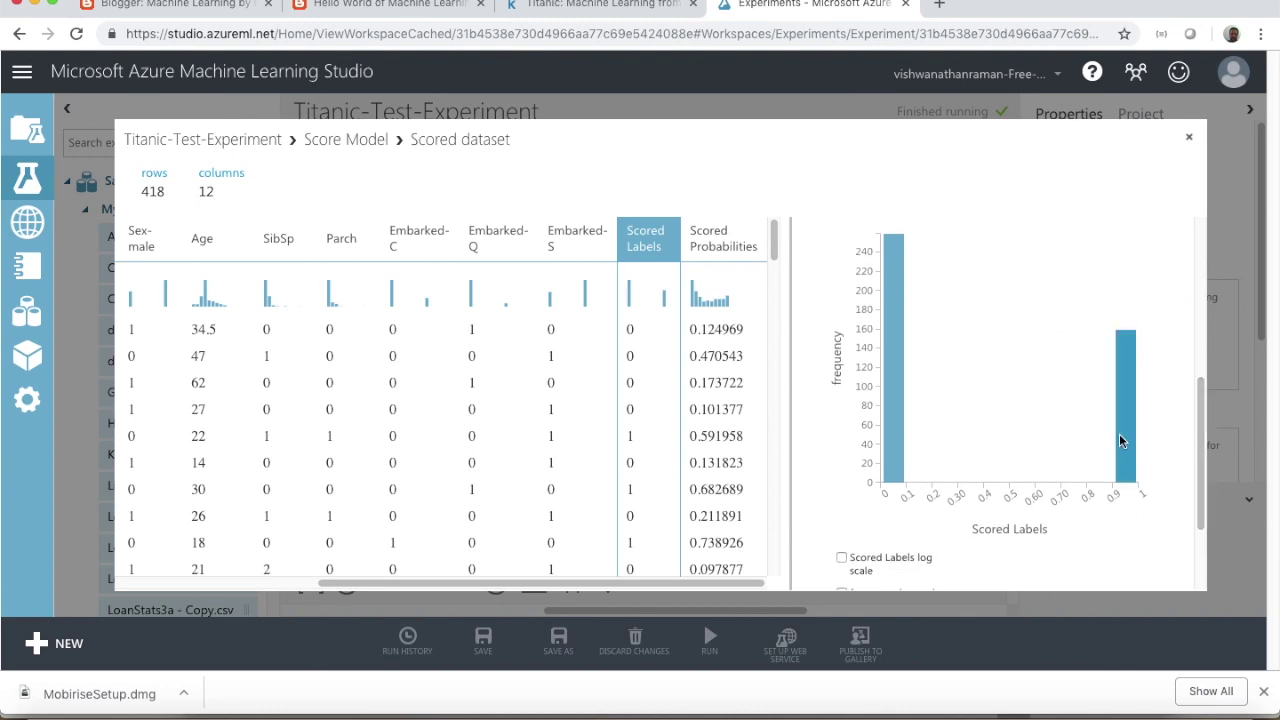
pyautogui.moveTo(1122, 432)
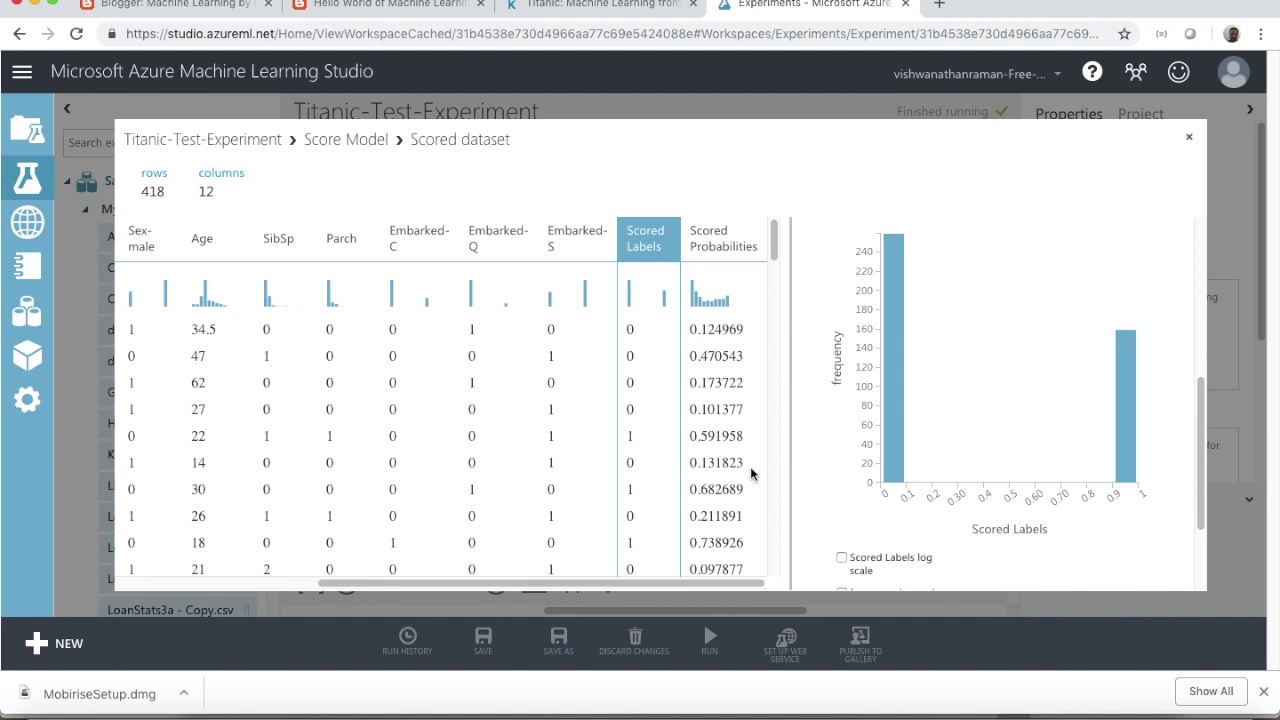
pyautogui.moveTo(1203, 455); pyautogui.dragTo(1200, 300)
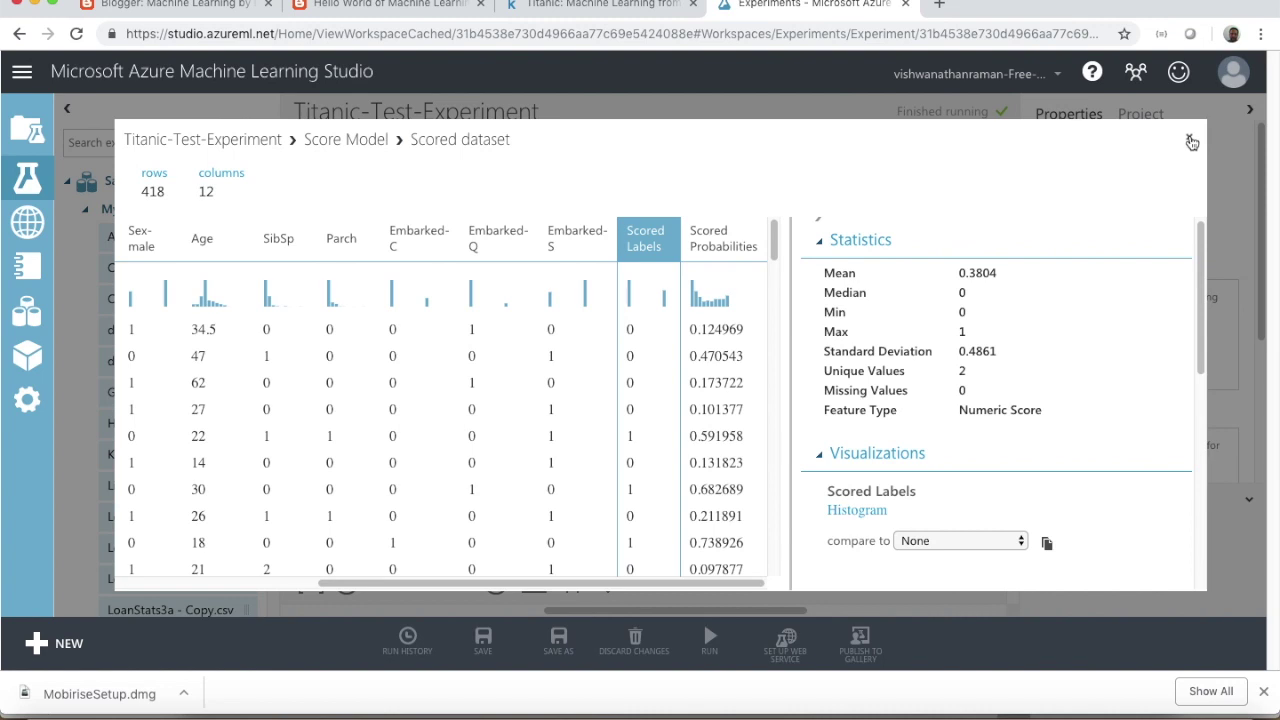
pyautogui.click(1190, 140)
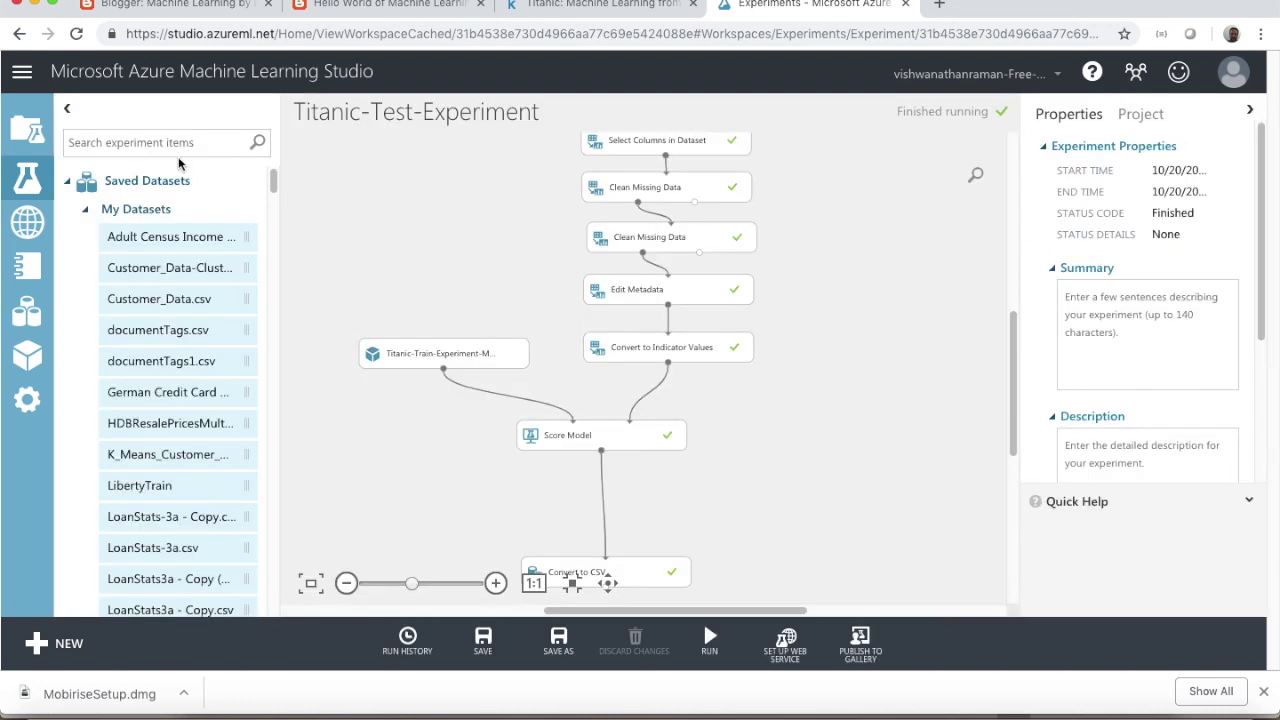
# - Add a Select Columns in Dataset module between Score Model and Convert to CSV and connect it to both
pyautogui.write('Sele')
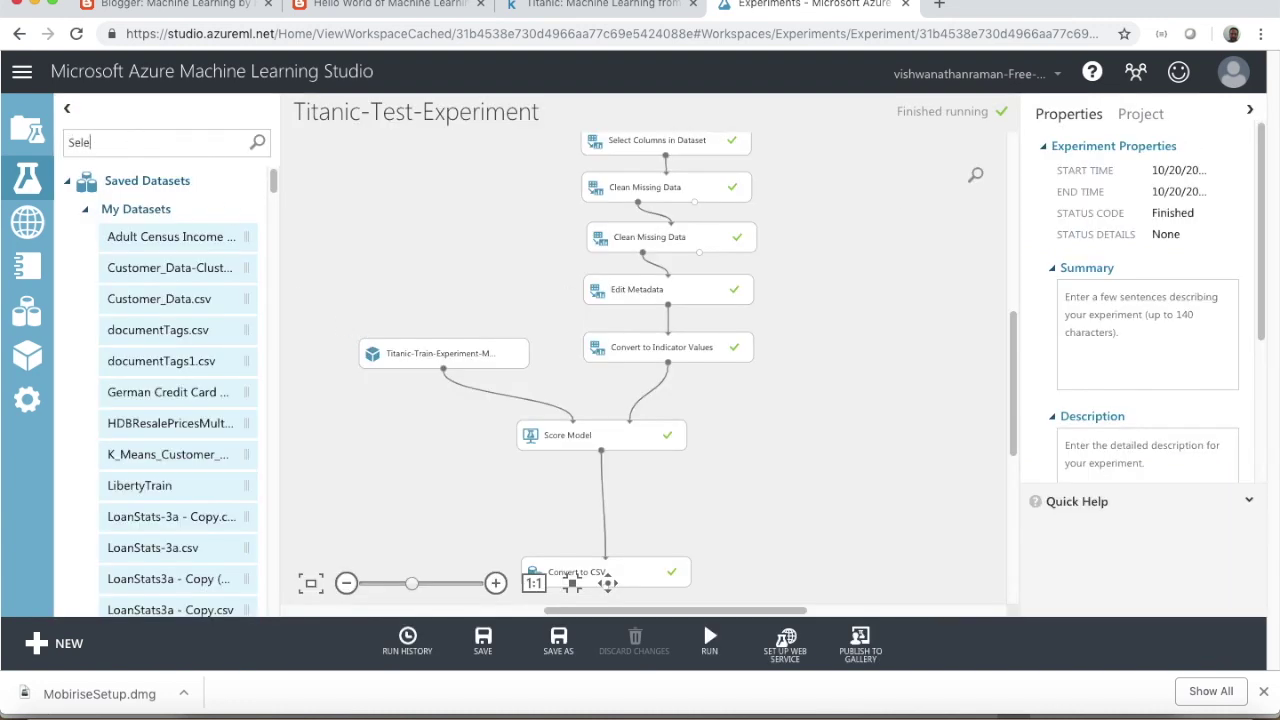
pyautogui.write('ct Co')
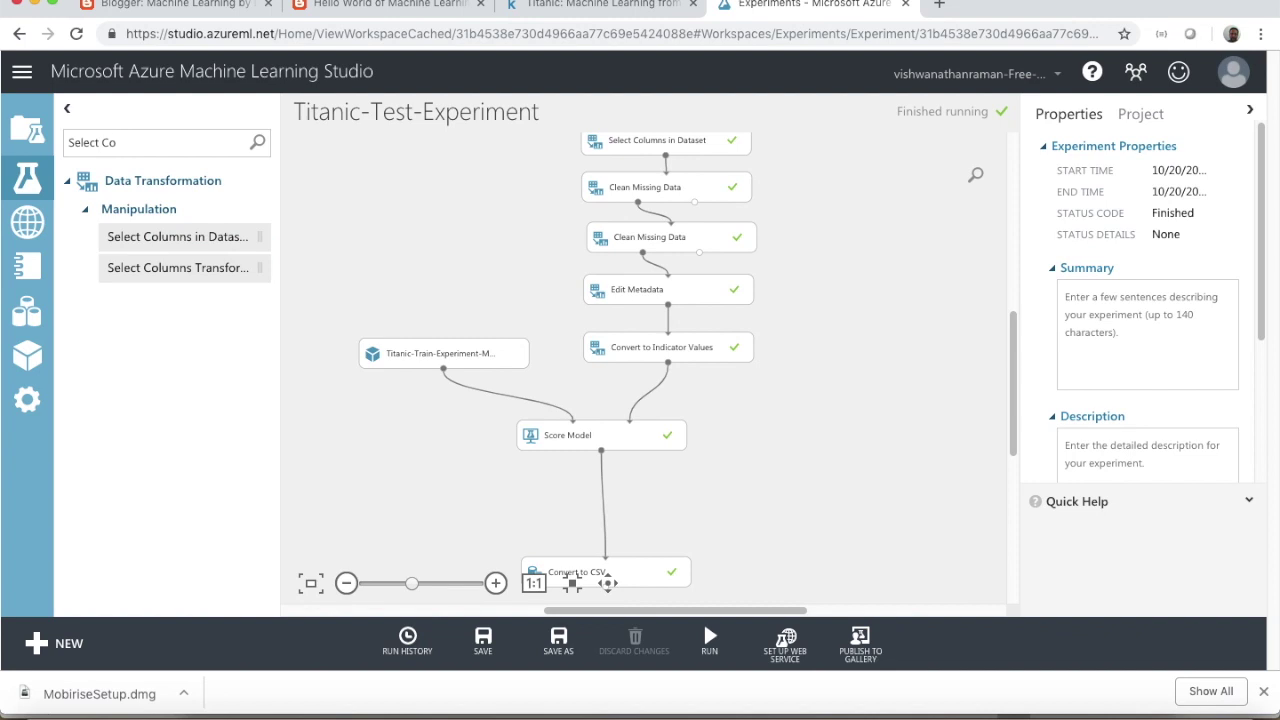
pyautogui.moveTo(157, 237); pyautogui.dragTo(721, 504)
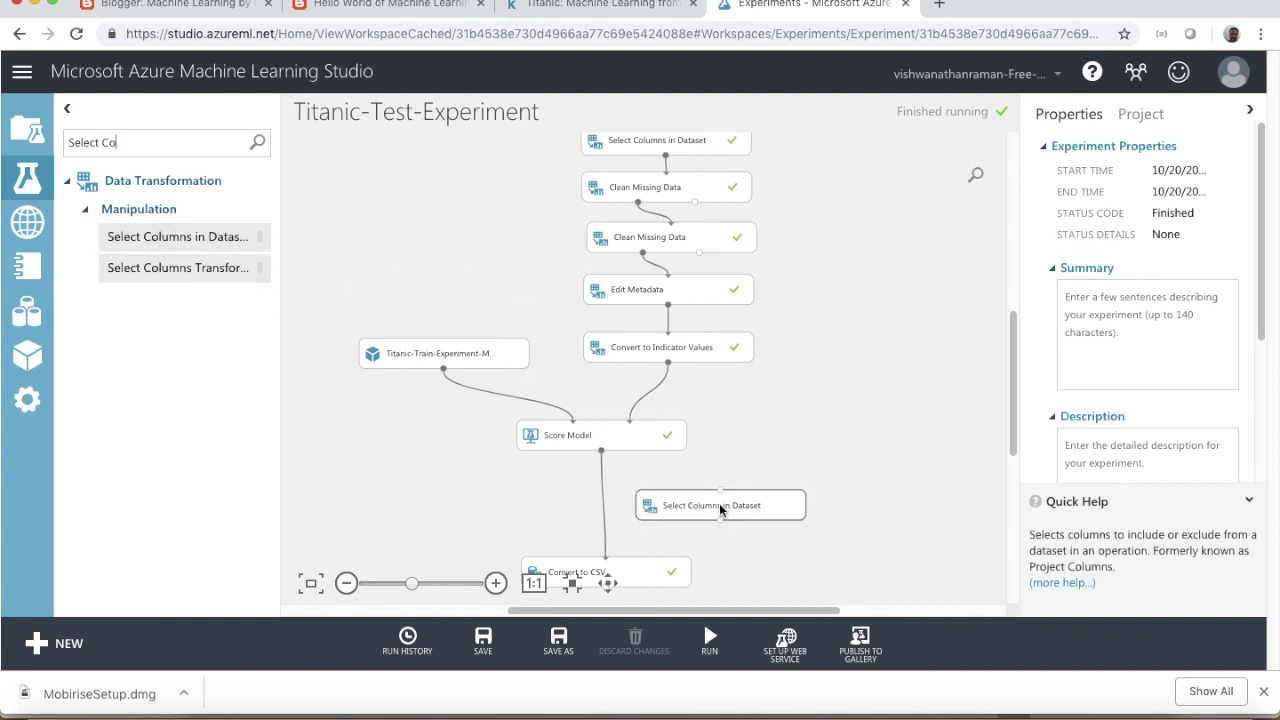
pyautogui.moveTo(601, 451); pyautogui.dragTo(726, 509)
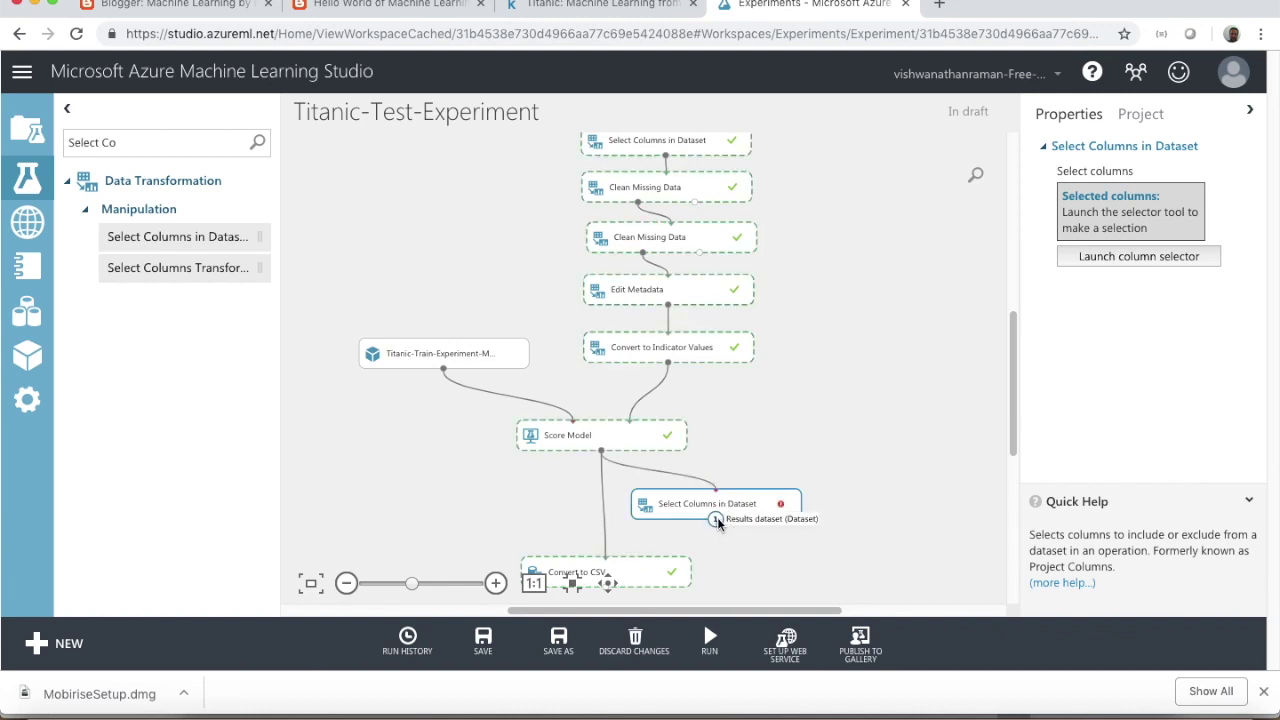
pyautogui.moveTo(716, 519); pyautogui.dragTo(615, 571)
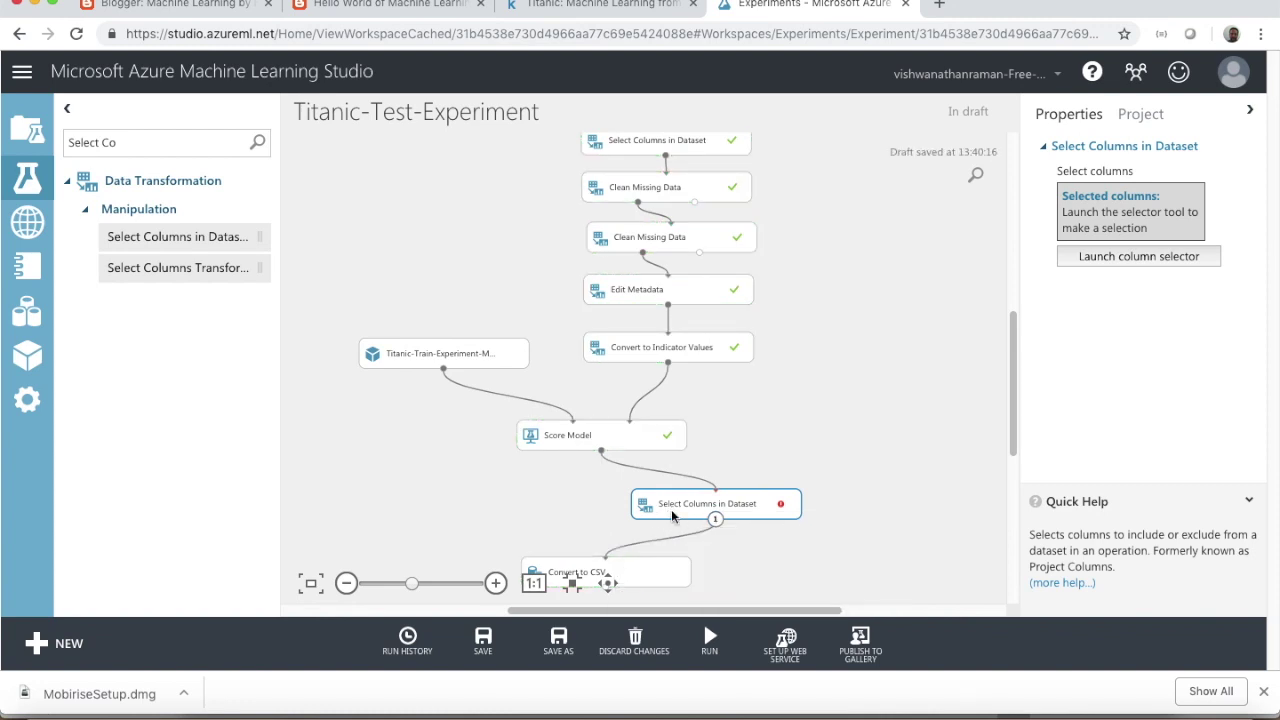
# - Set the new Select Columns in Dataset module to output only the PassengerId and Scored Labels columns
pyautogui.click(1122, 260)
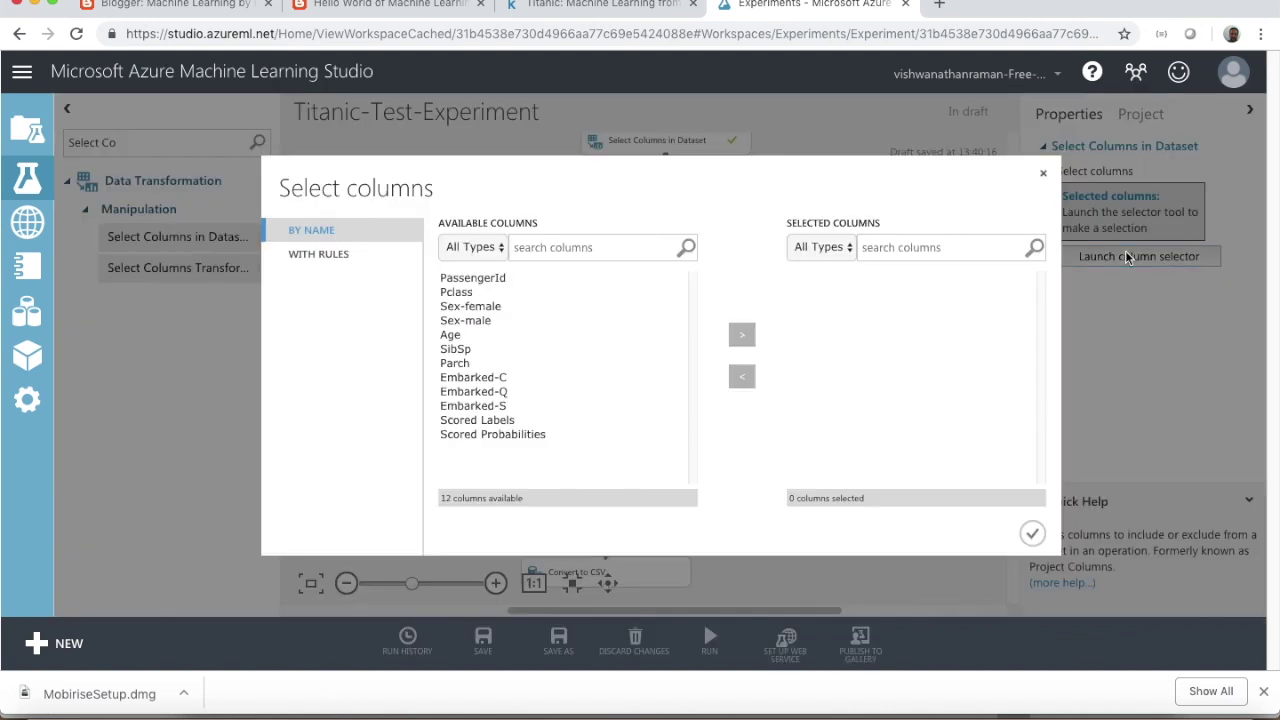
pyautogui.click(495, 278)
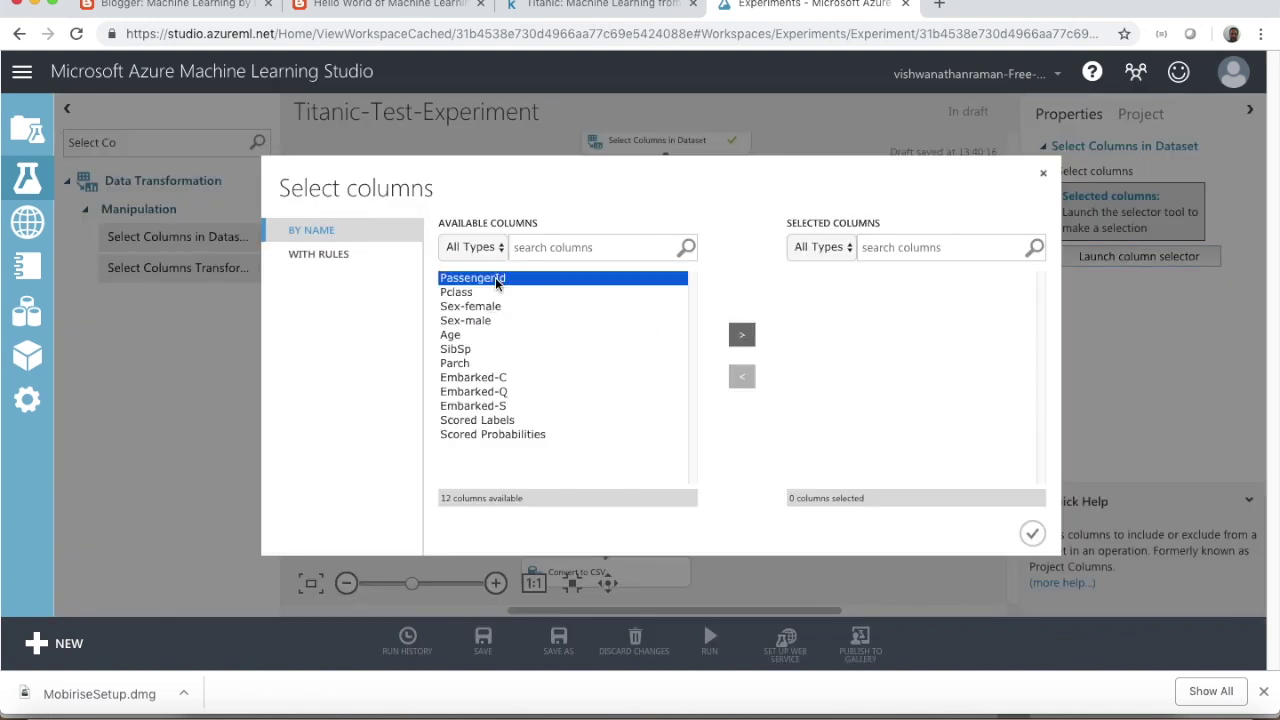
pyautogui.click(742, 335)
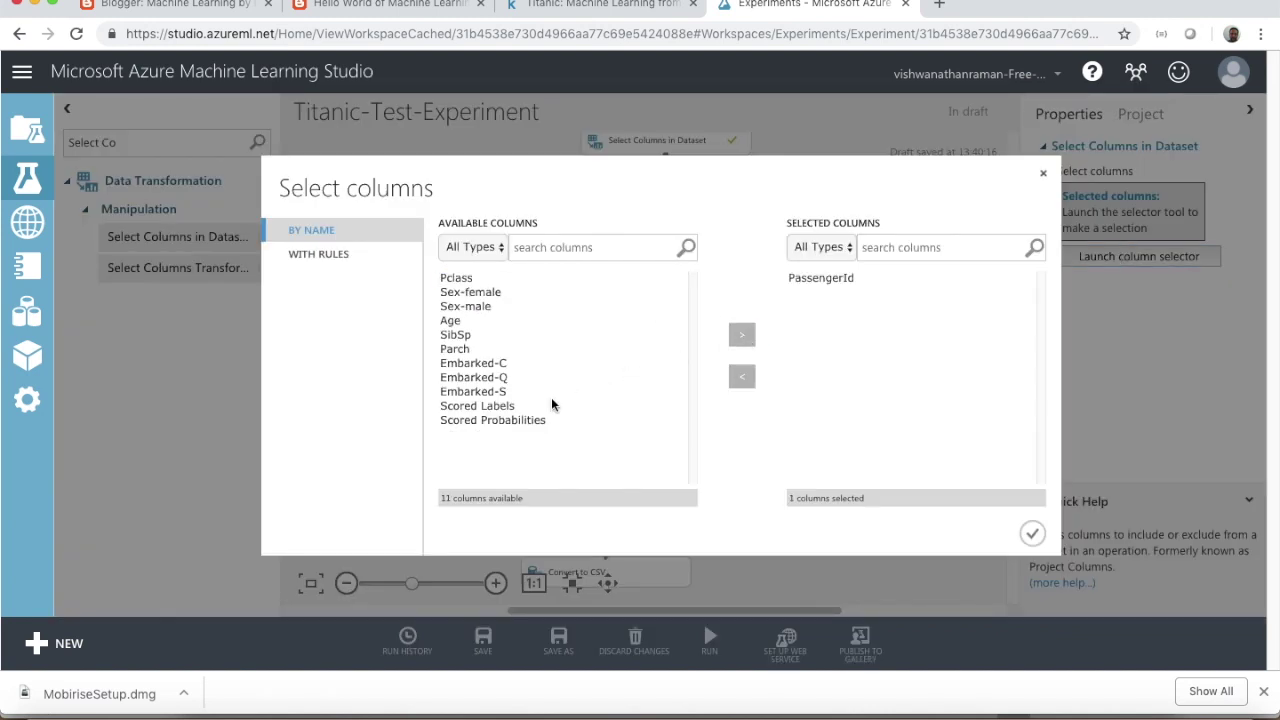
pyautogui.click(507, 407)
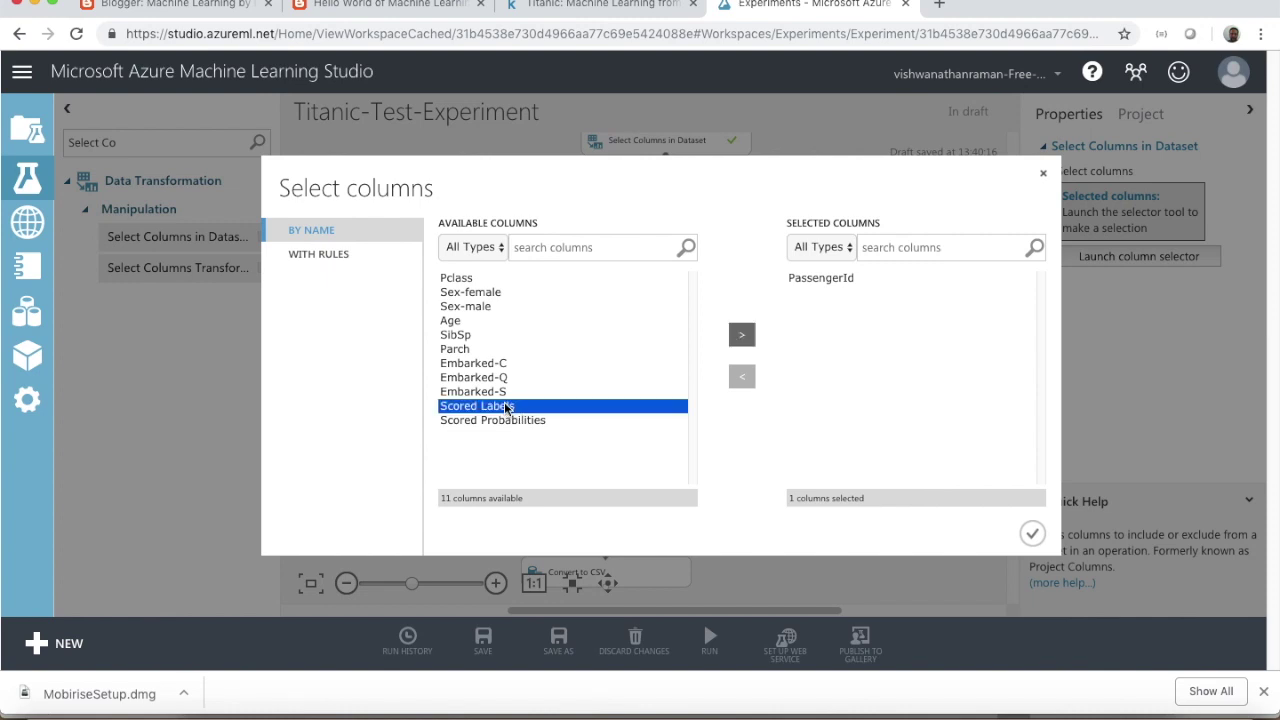
pyautogui.click(753, 336)
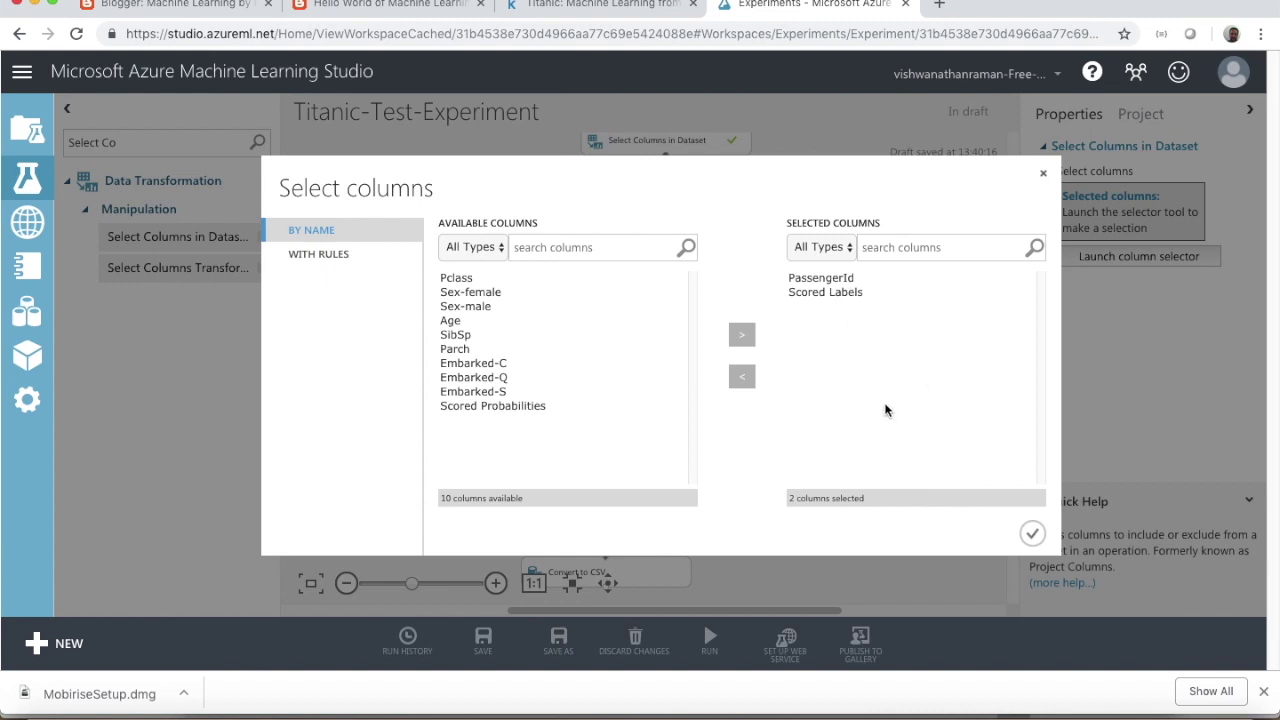
pyautogui.click(1032, 533)
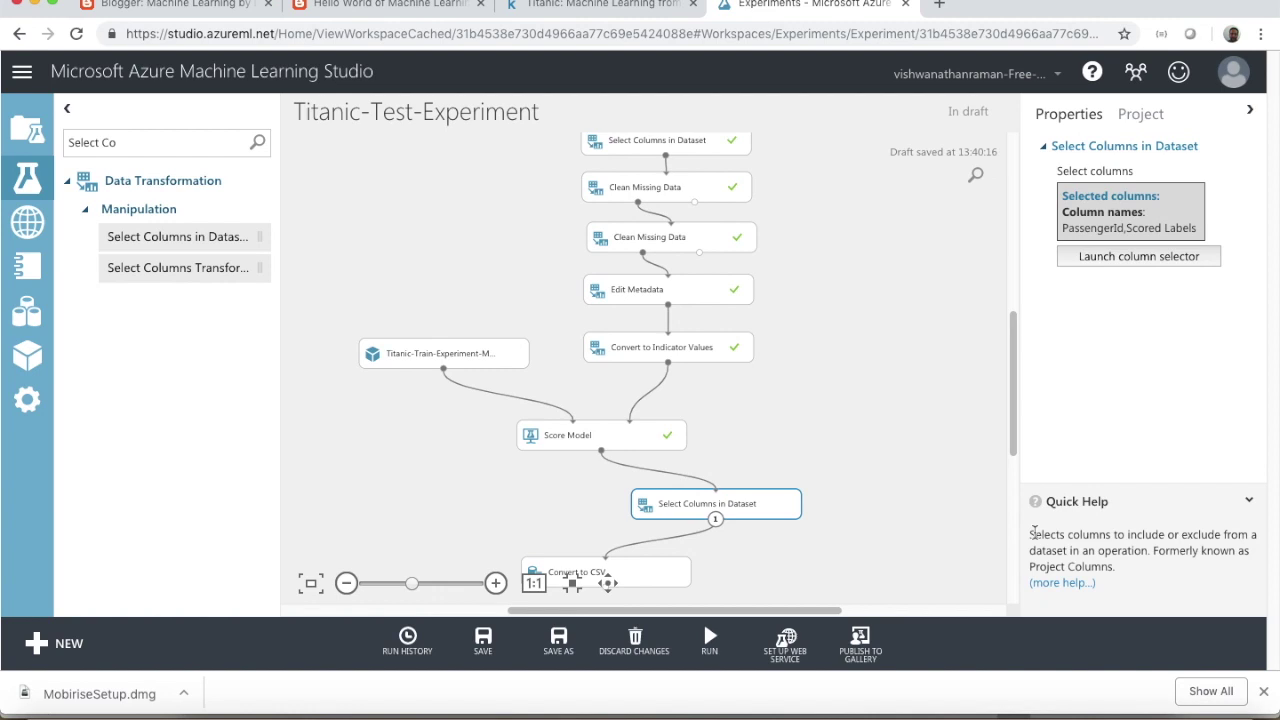
# - Run Titanic-Test-Experiment and download the Convert to CSV module's results dataset
pyautogui.moveTo(1005, 434); pyautogui.dragTo(1005, 509)
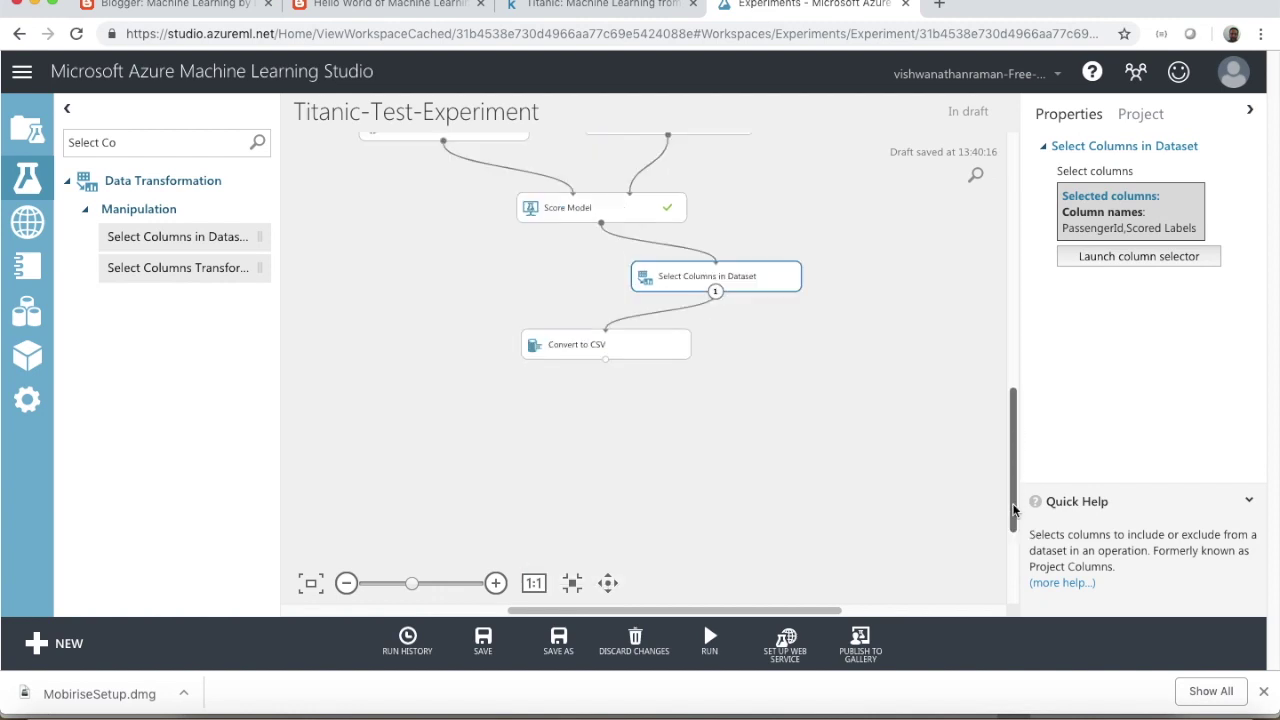
pyautogui.click(710, 645)
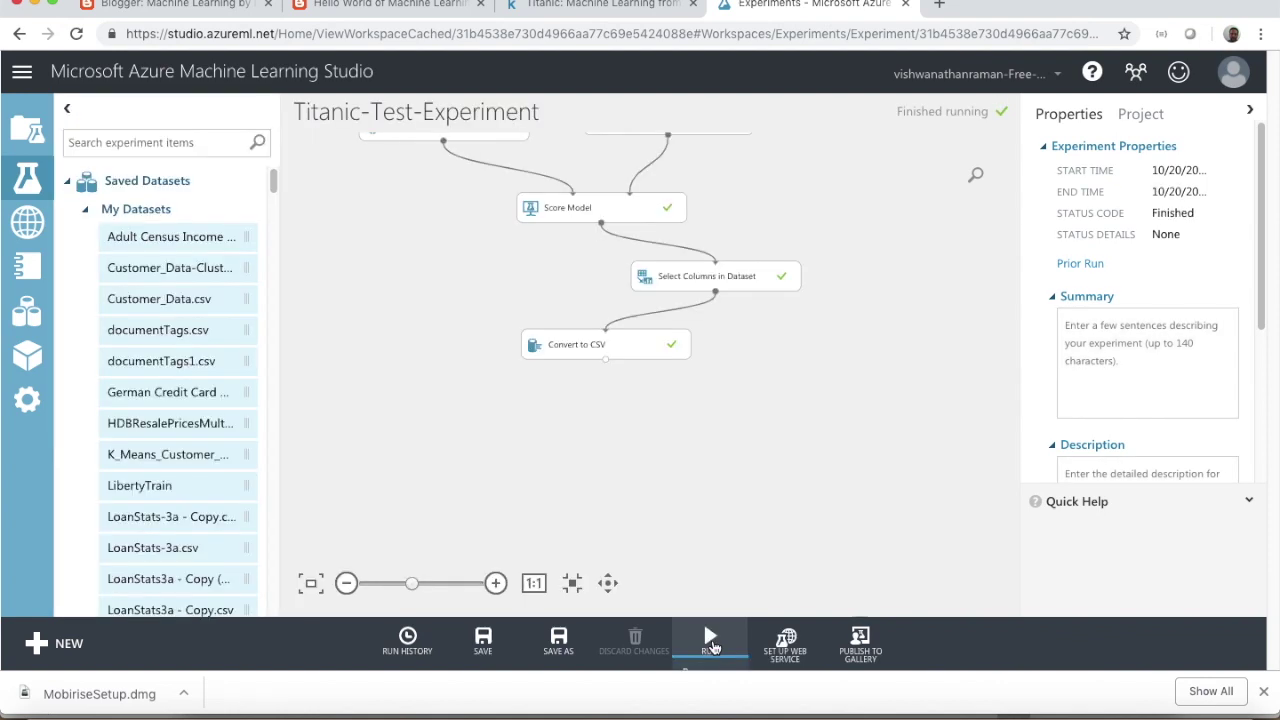
pyautogui.rightClick(606, 360)
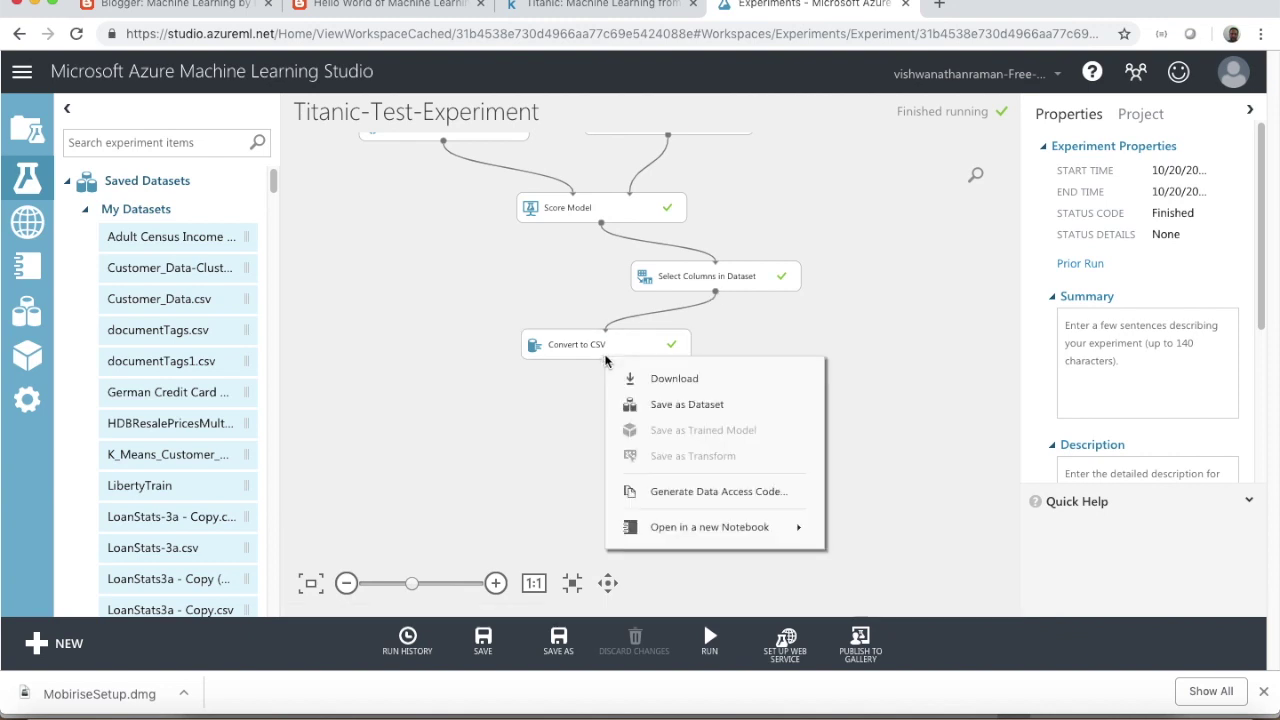
pyautogui.click(674, 378)
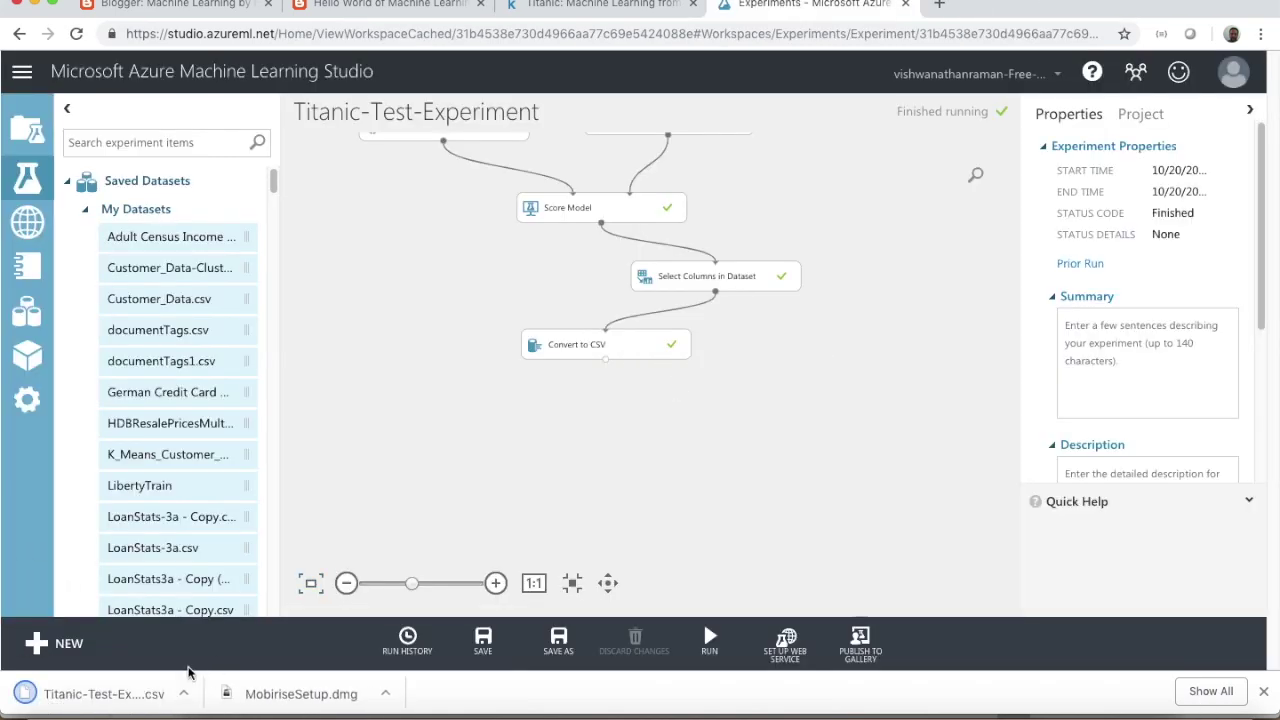
# - Open the downloaded Titanic-Test-Experiment CSV in Numbers, check its PassengerId and Scored Labels columns, and return to Chrome
pyautogui.click(150, 694)
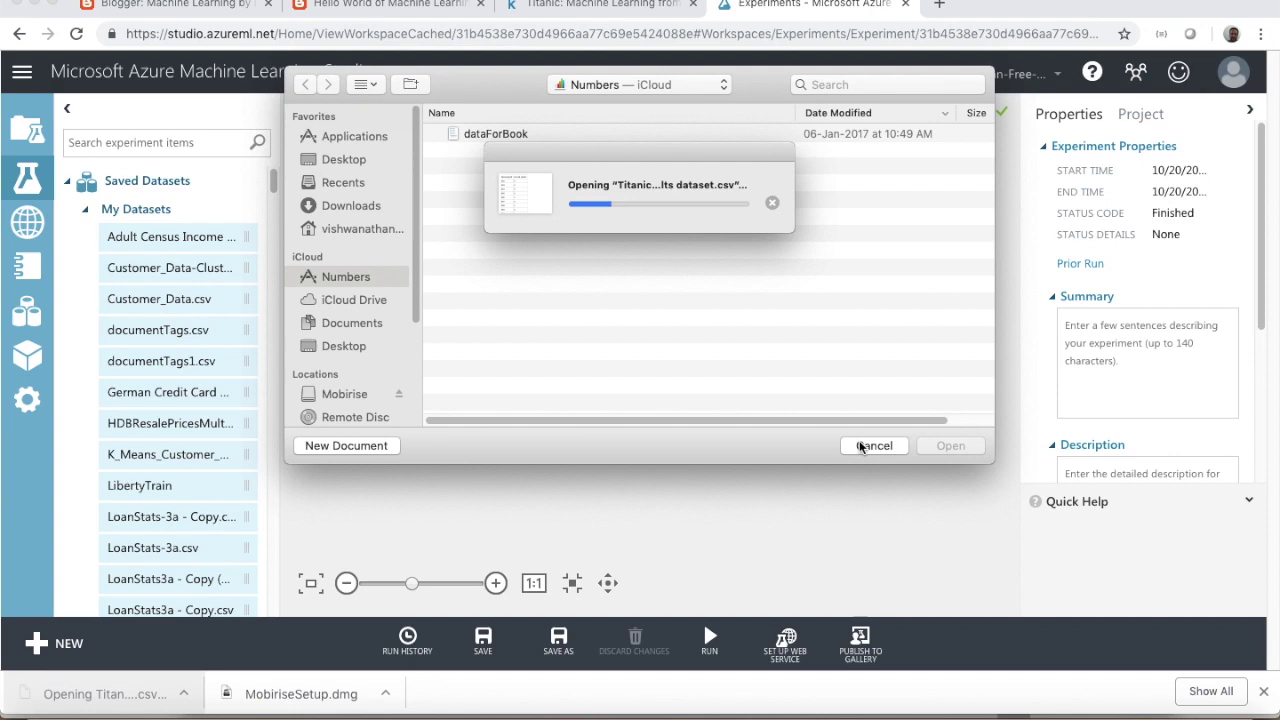
pyautogui.click(858, 446)
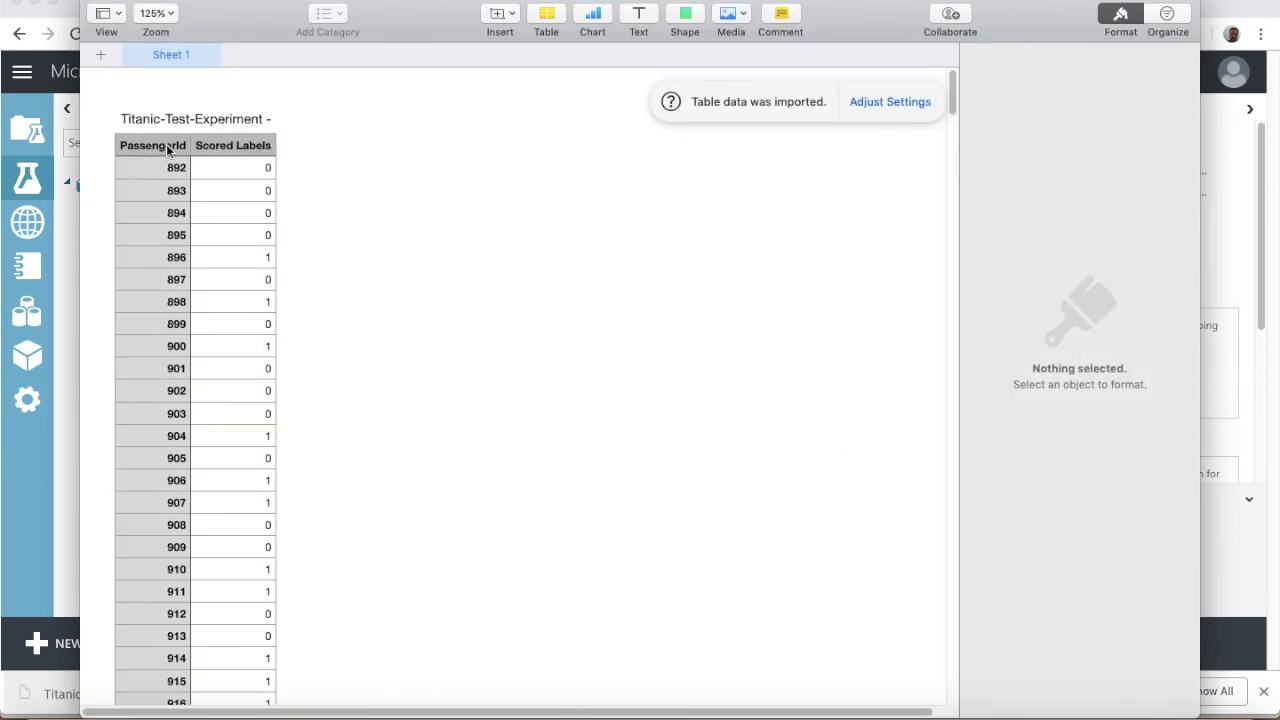
pyautogui.click(229, 149)
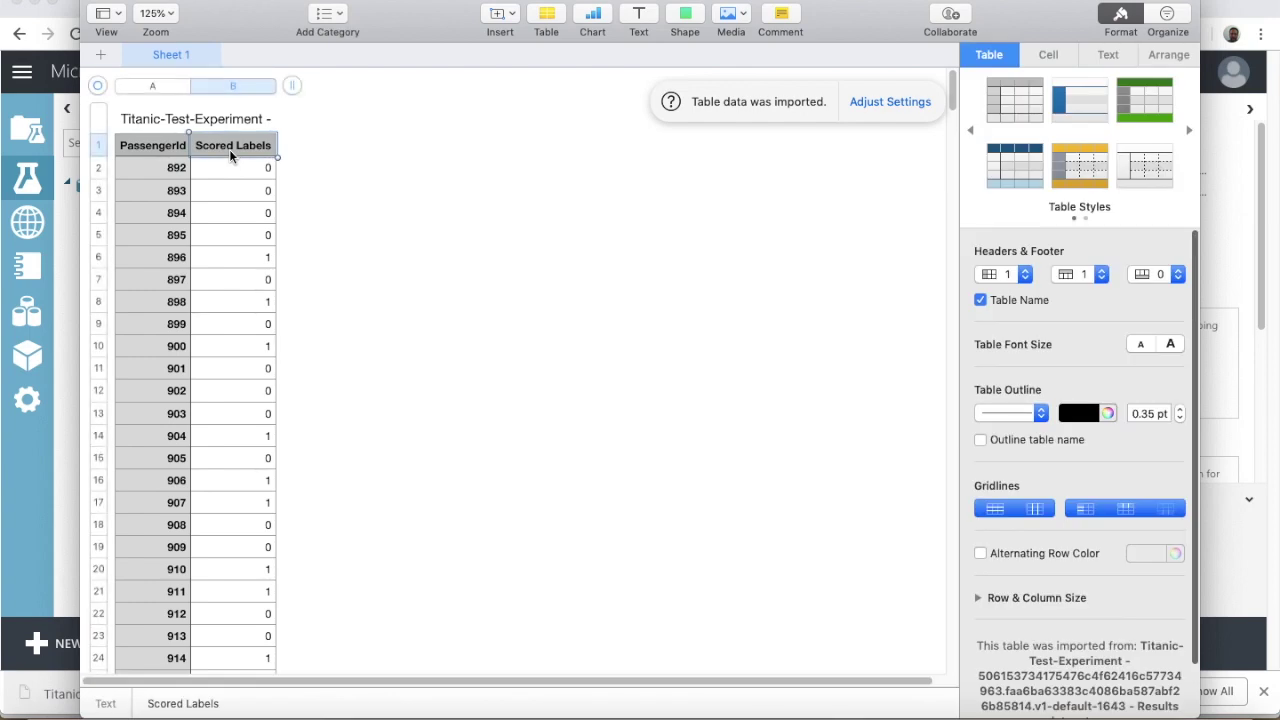
pyautogui.click(1010, 708)
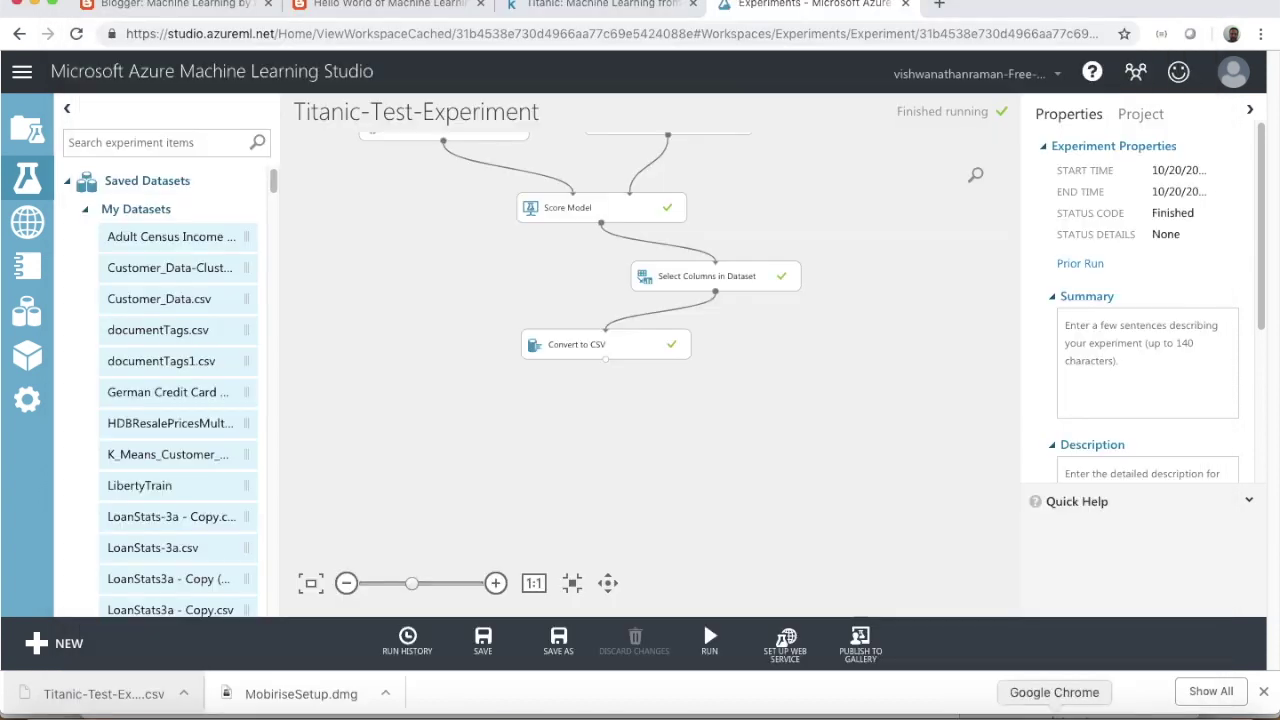
# - Review the submission file upload and description sections of Kaggle's Titanic Submit Predictions page, then return to the Azure ML experiment
pyautogui.click(600, 8)
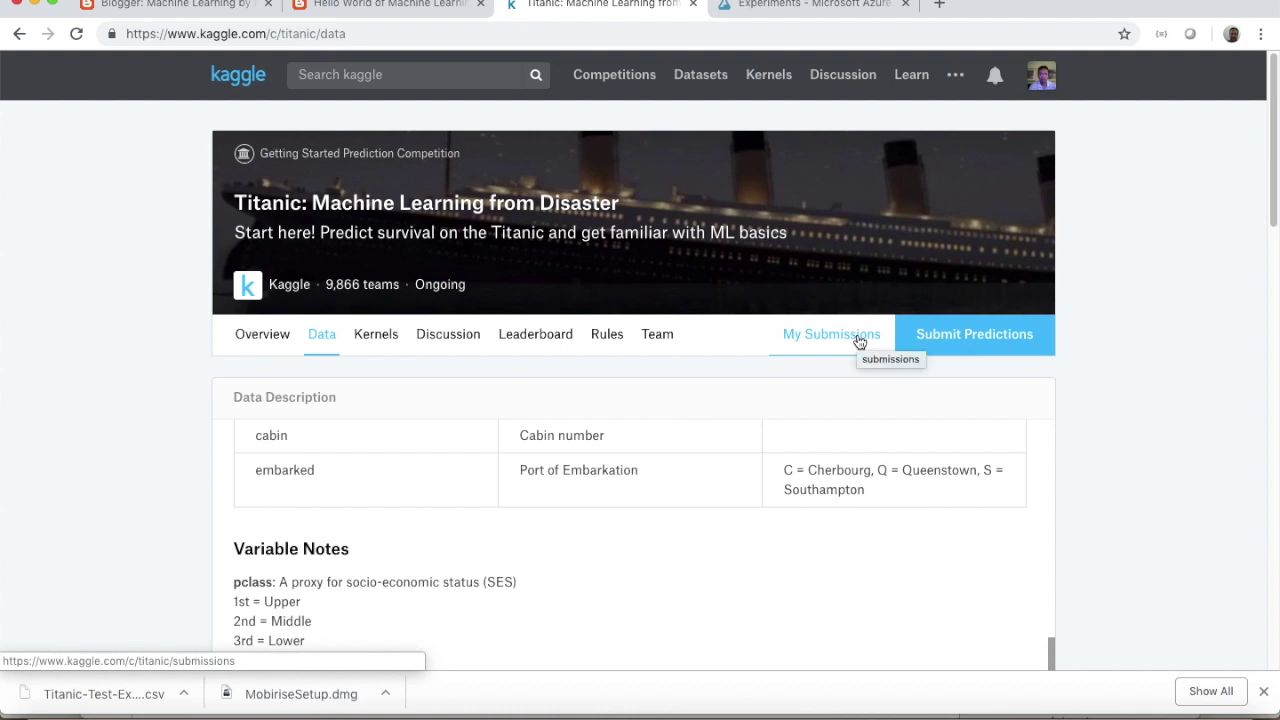
pyautogui.click(990, 340)
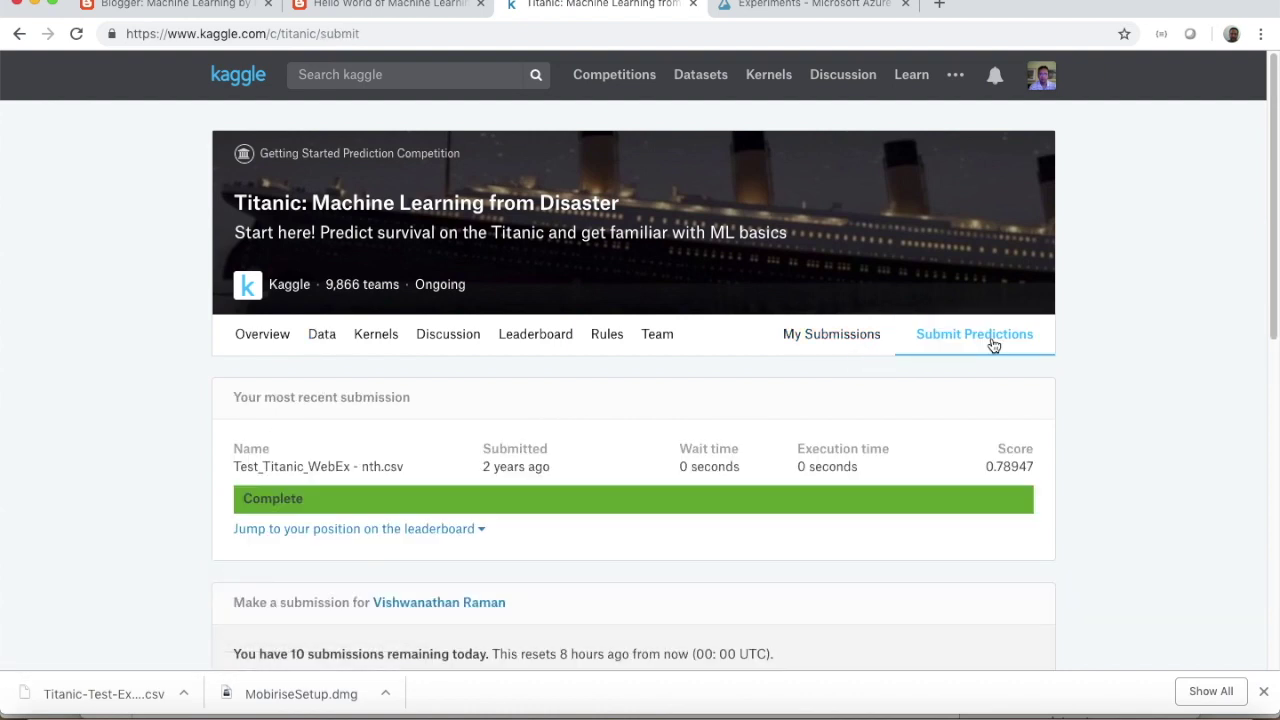
pyautogui.moveTo(1274, 263); pyautogui.dragTo(1257, 606)
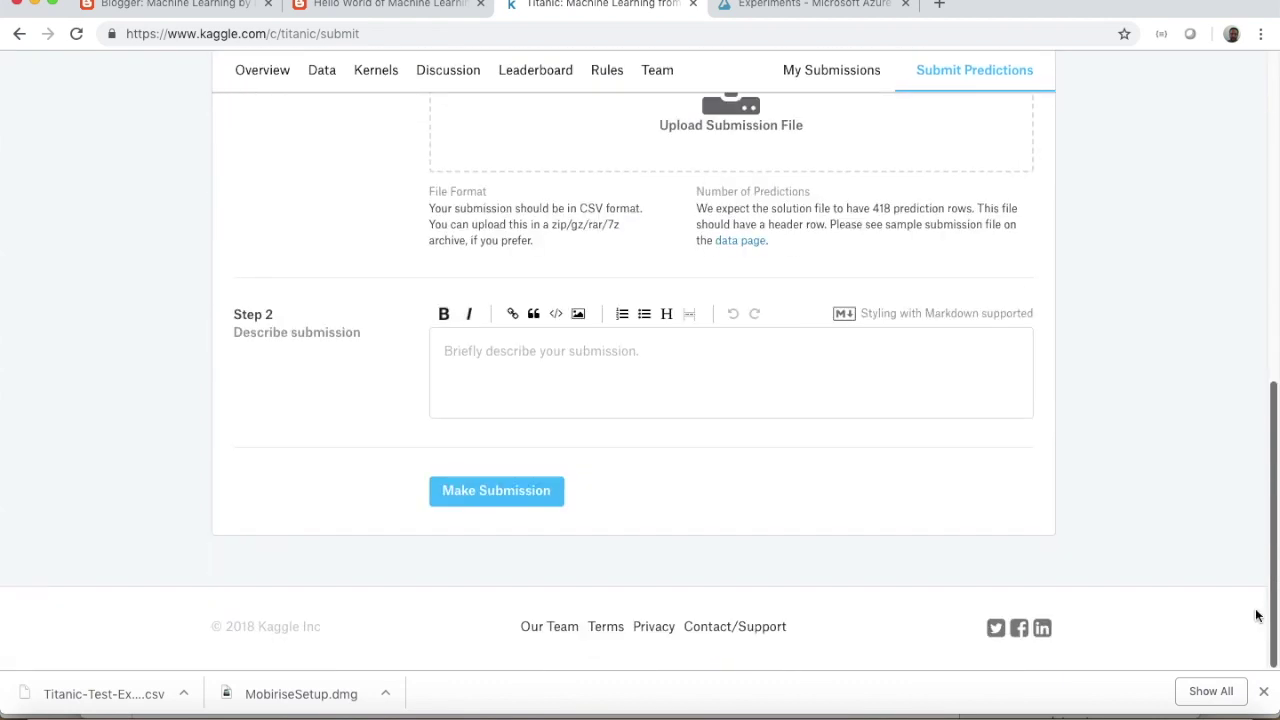
pyautogui.press('Home')
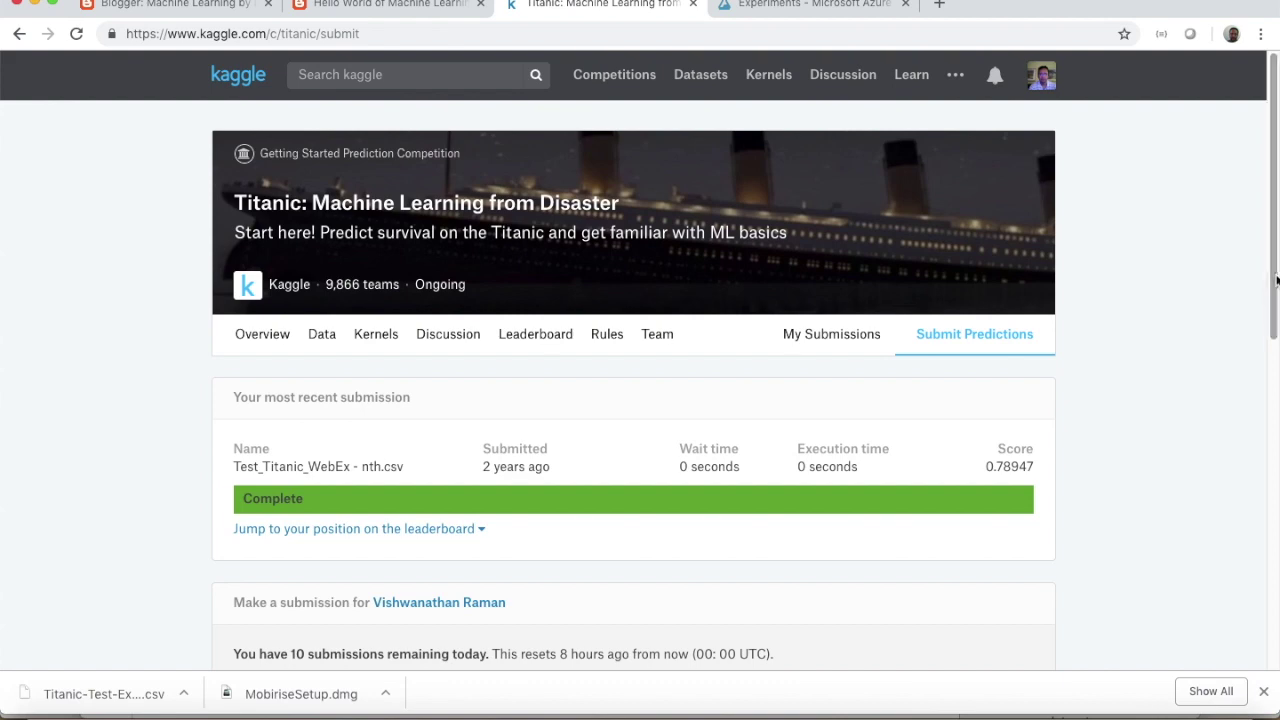
pyautogui.moveTo(1272, 285); pyautogui.dragTo(1277, 510)
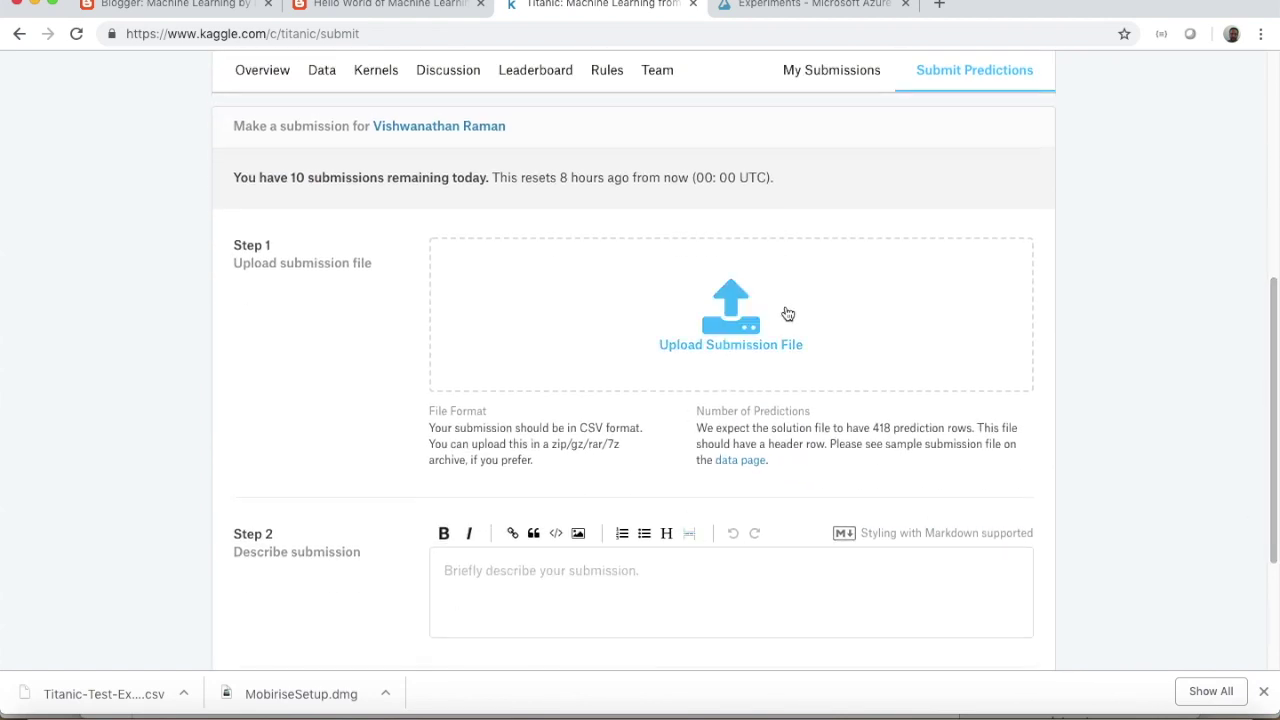
pyautogui.click(1276, 197)
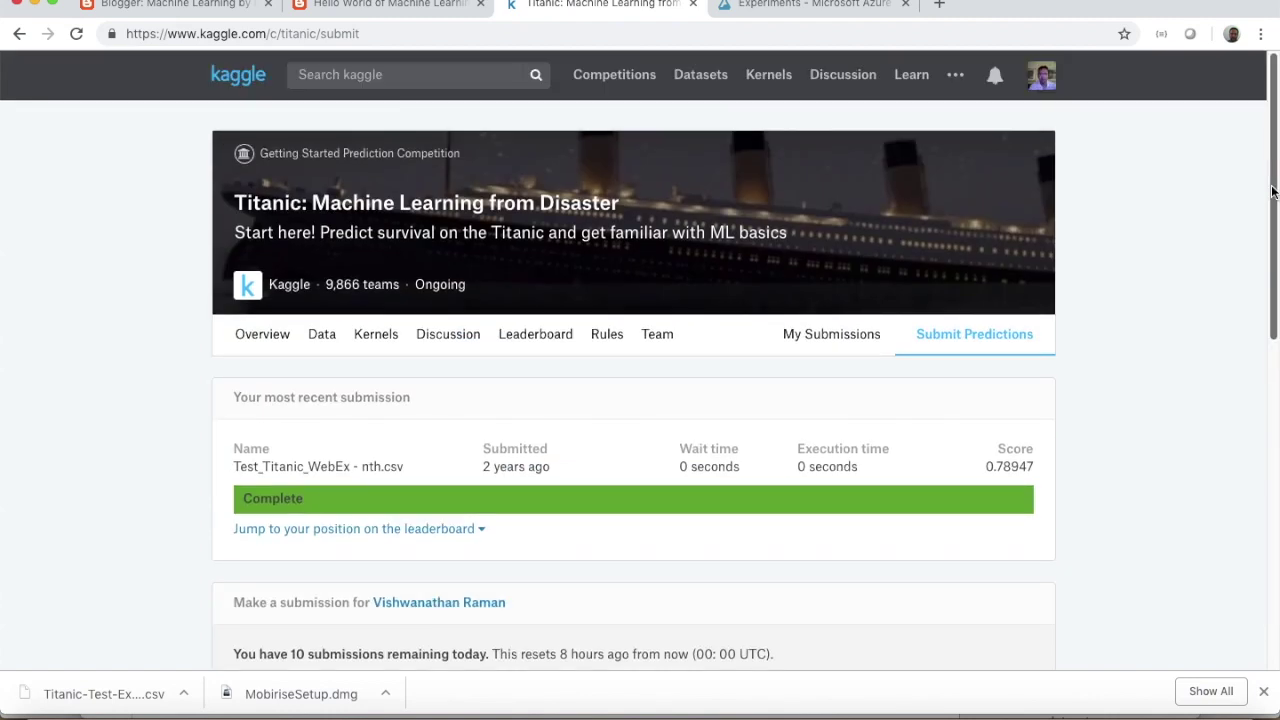
pyautogui.click(834, 5)
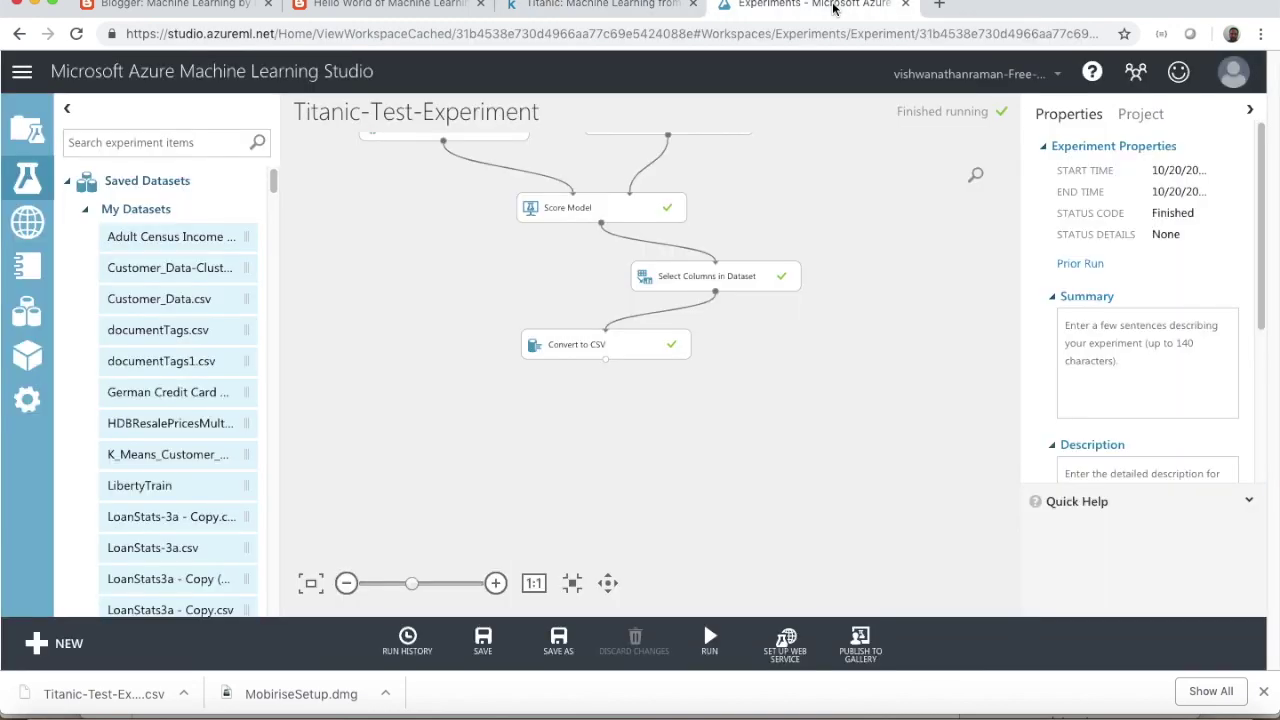